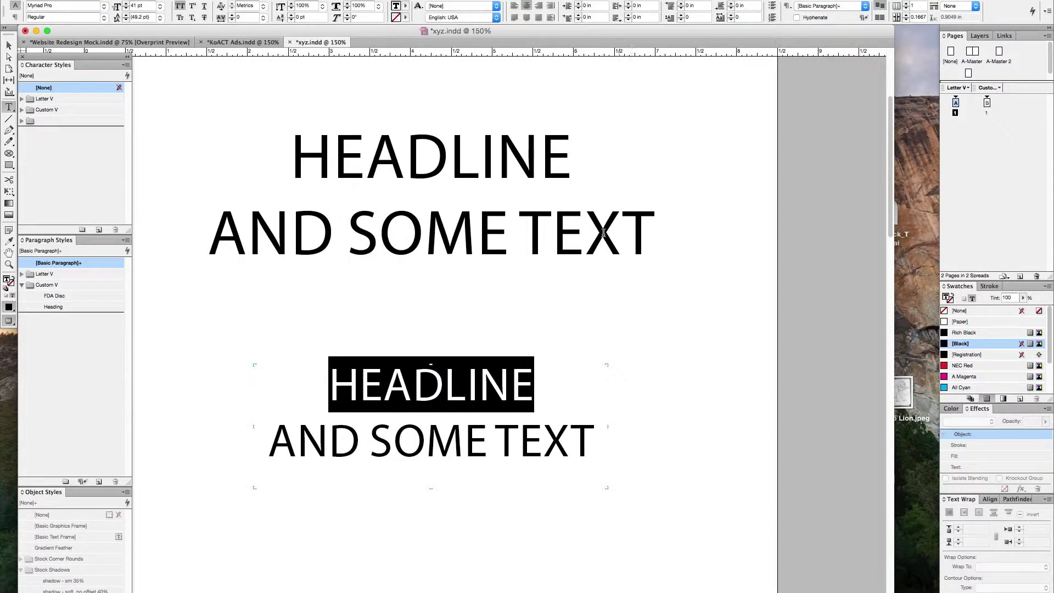
On the Custom V page, apply the Heading paragraph style to the lower HEADLINE text.
{"action": "double_click", "coordinate": [986, 102]}
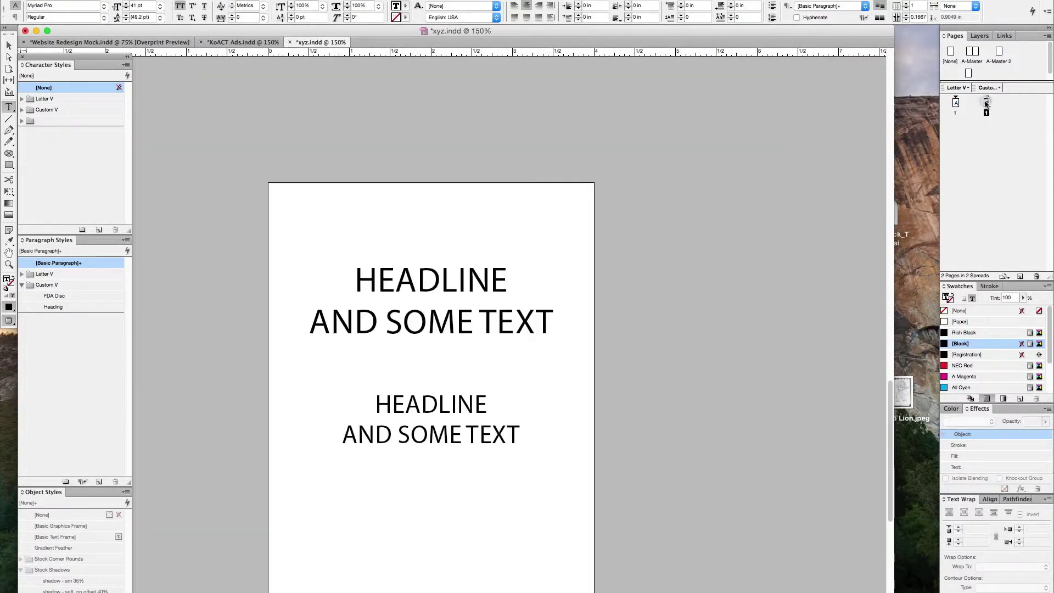
{"action": "double_click", "coordinate": [432, 397]}
{"action": "key", "text": "super+KP_1"}
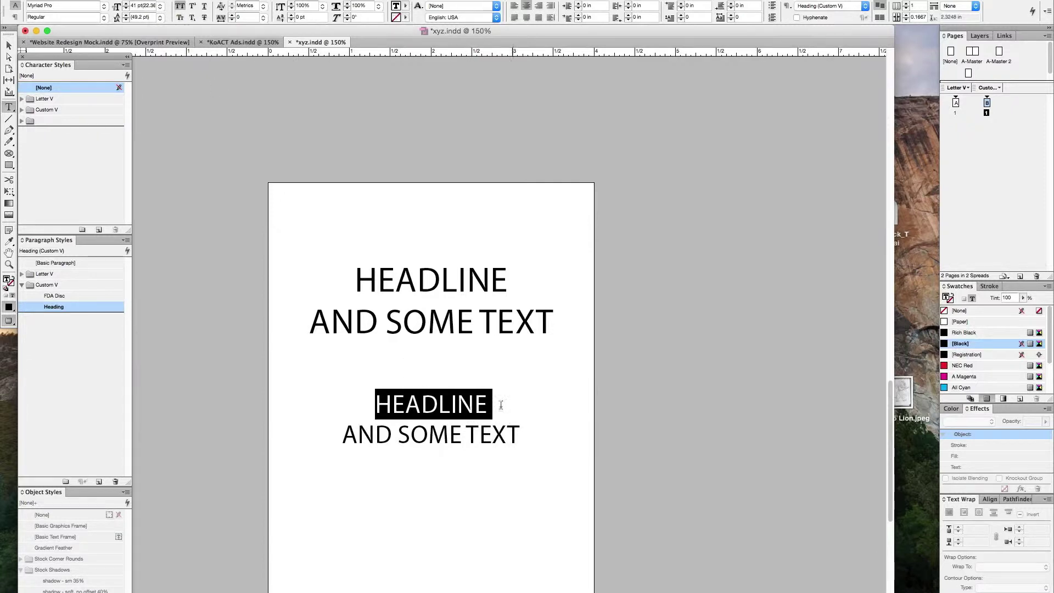
{"action": "left_click", "coordinate": [565, 440], "text": "shift"}
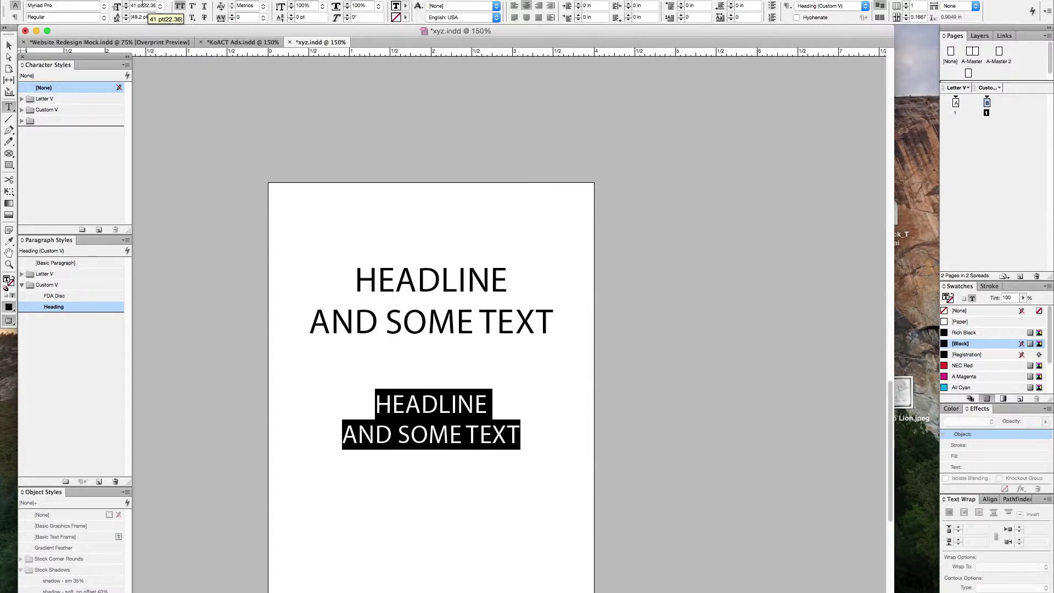
Select the lower HEADLINE text frame on Custom V as an object.
{"action": "left_click", "coordinate": [9, 45]}
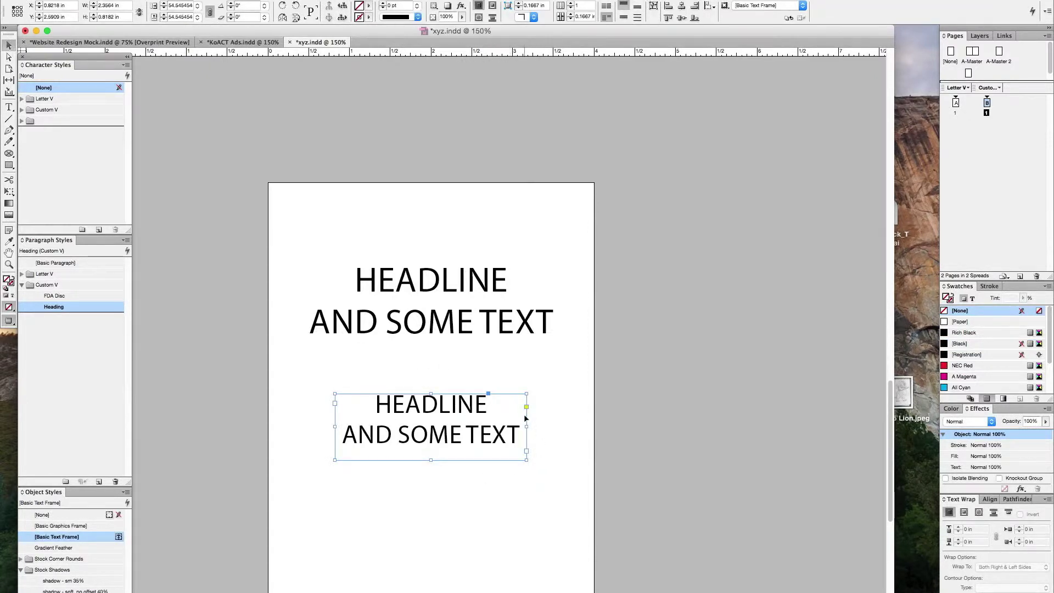
{"action": "left_click", "coordinate": [551, 403]}
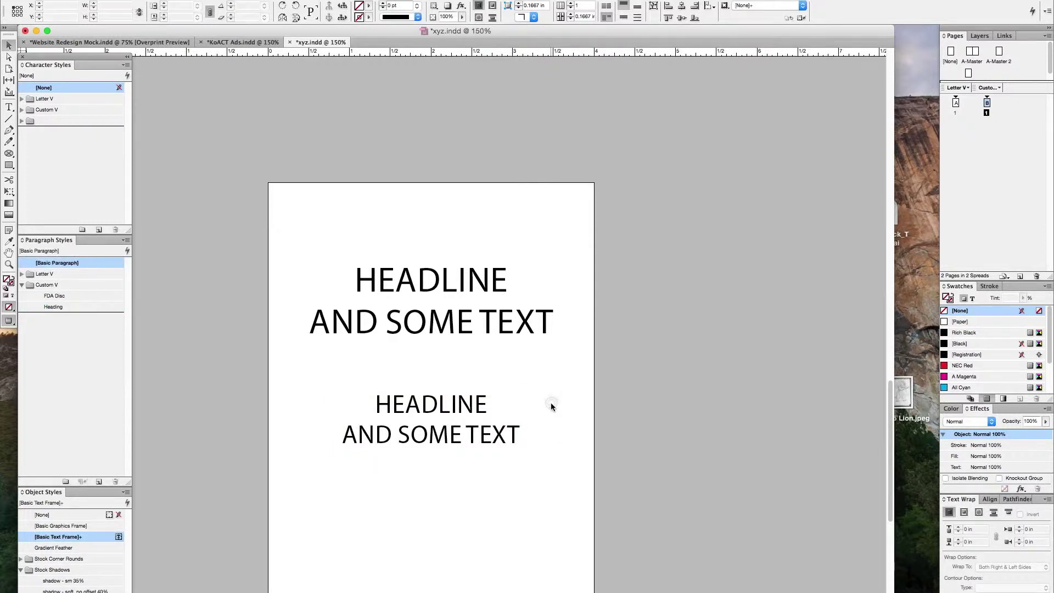
{"action": "double_click", "coordinate": [455, 399]}
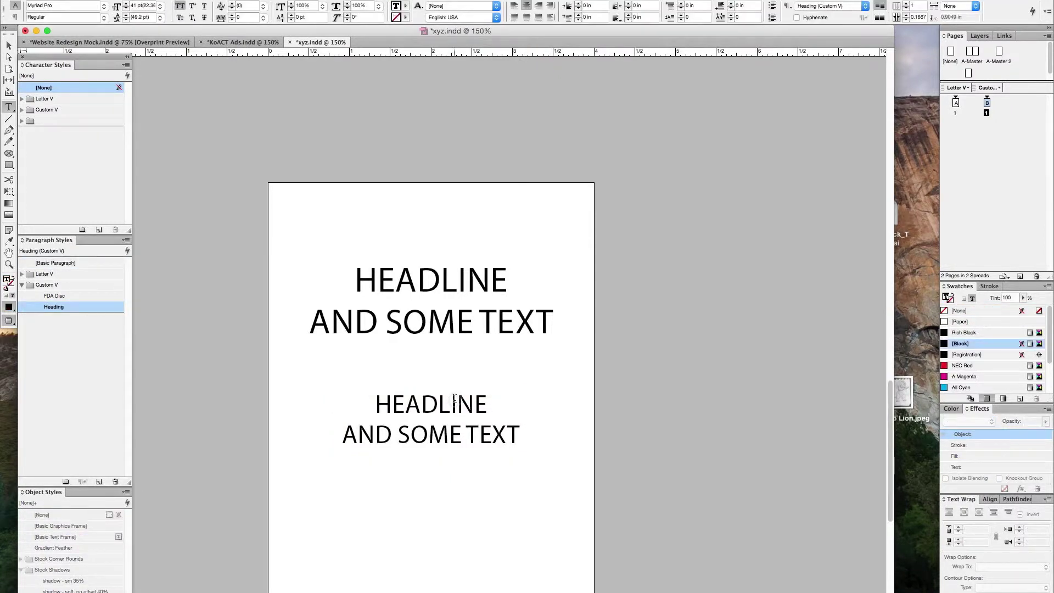
{"action": "double_click", "coordinate": [455, 403]}
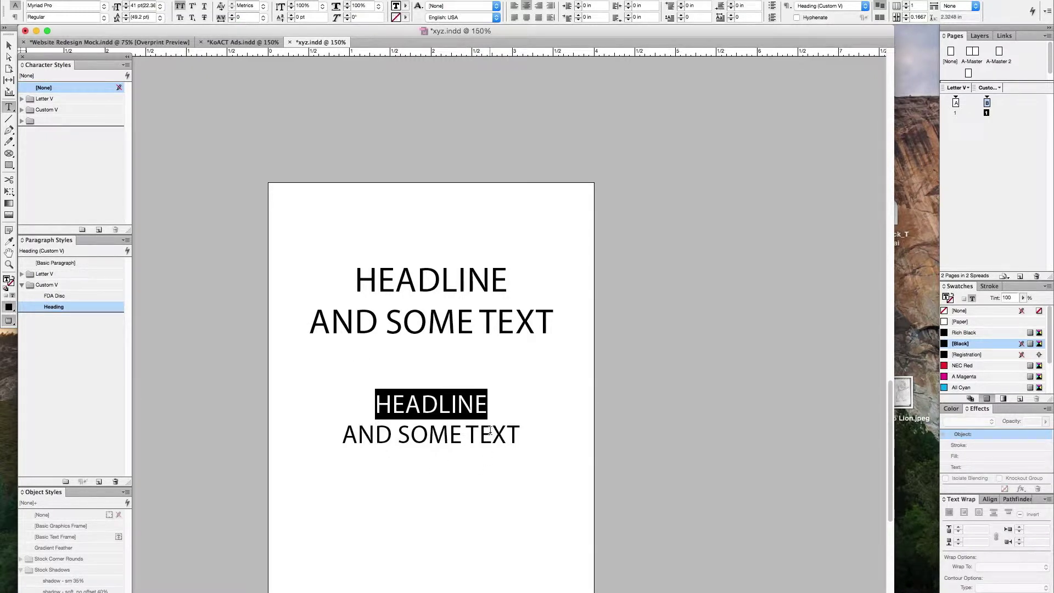
{"action": "key", "text": "Escape"}
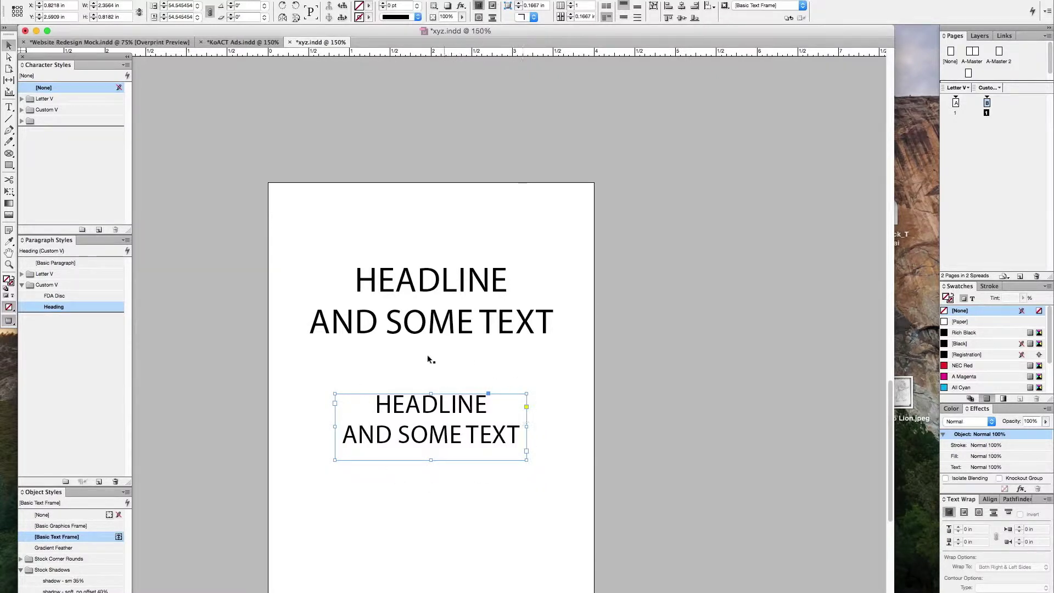
Scale the lower Custom V text frame up from its centre, then select the lower headline text on Letter V.
{"action": "key", "text": "e"}
{"action": "left_click_drag", "start_coordinate": [526, 394], "coordinate": [576, 356]}
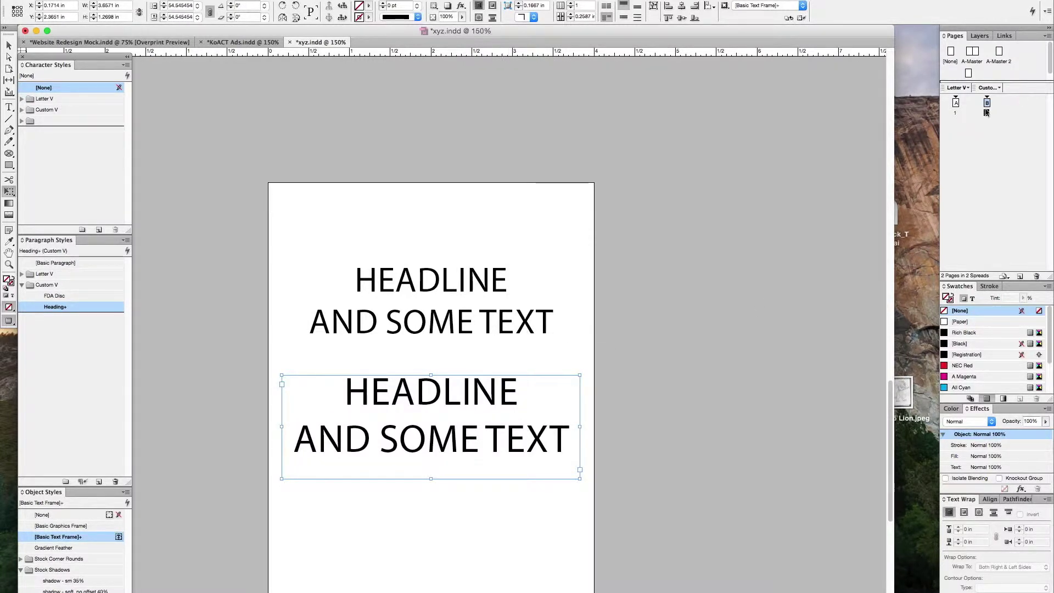
{"action": "key", "text": "Page_Up"}
{"action": "double_click", "coordinate": [458, 379]}
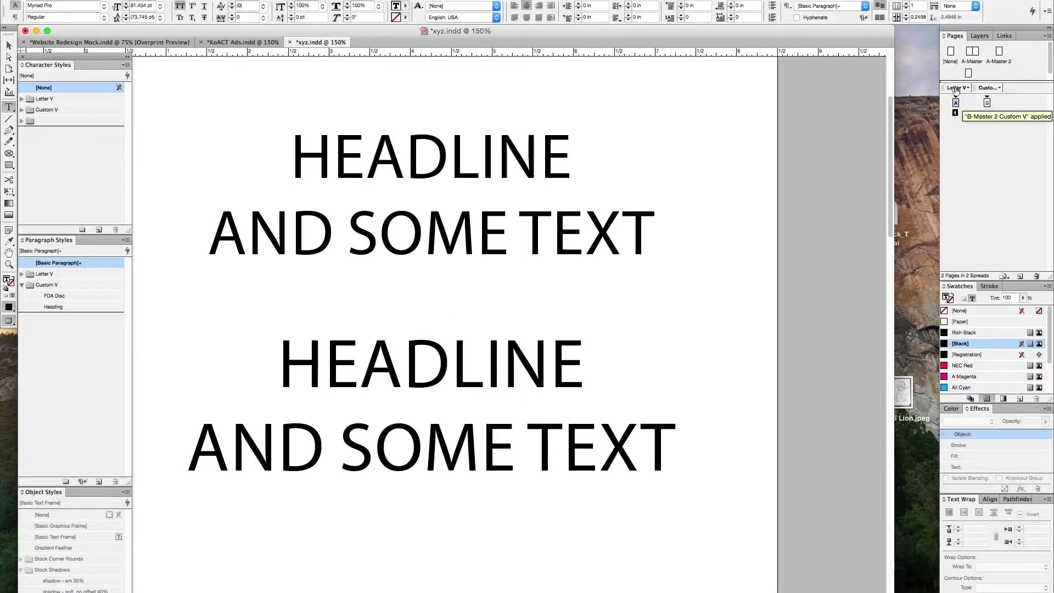
{"action": "triple_click", "coordinate": [351, 353]}
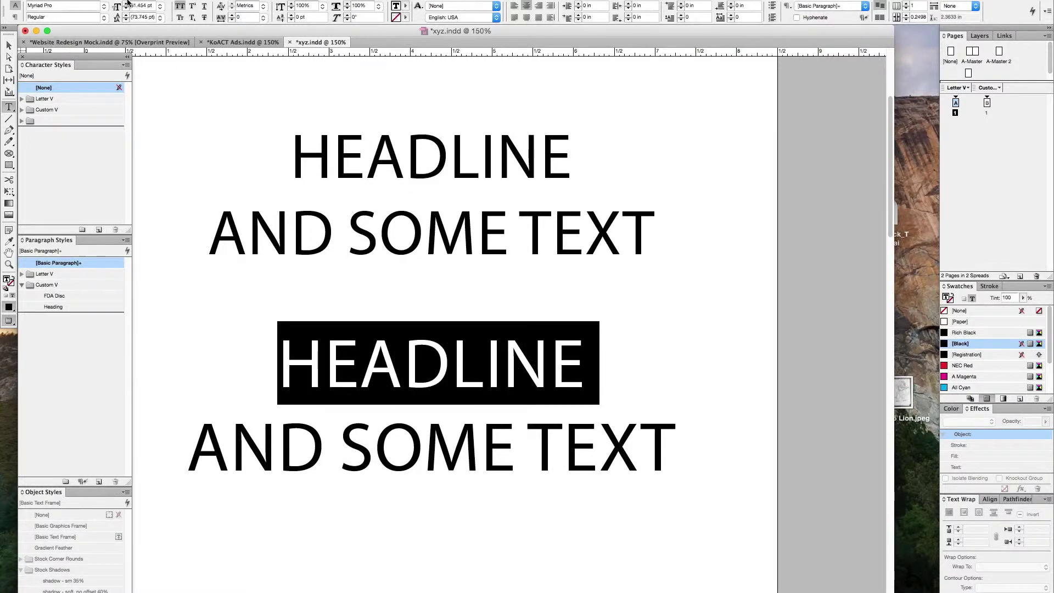
Apply the Heading style to both lower Letter V lines, shrinking them to 41 pt, and select their frame.
{"action": "triple_click", "coordinate": [365, 458]}
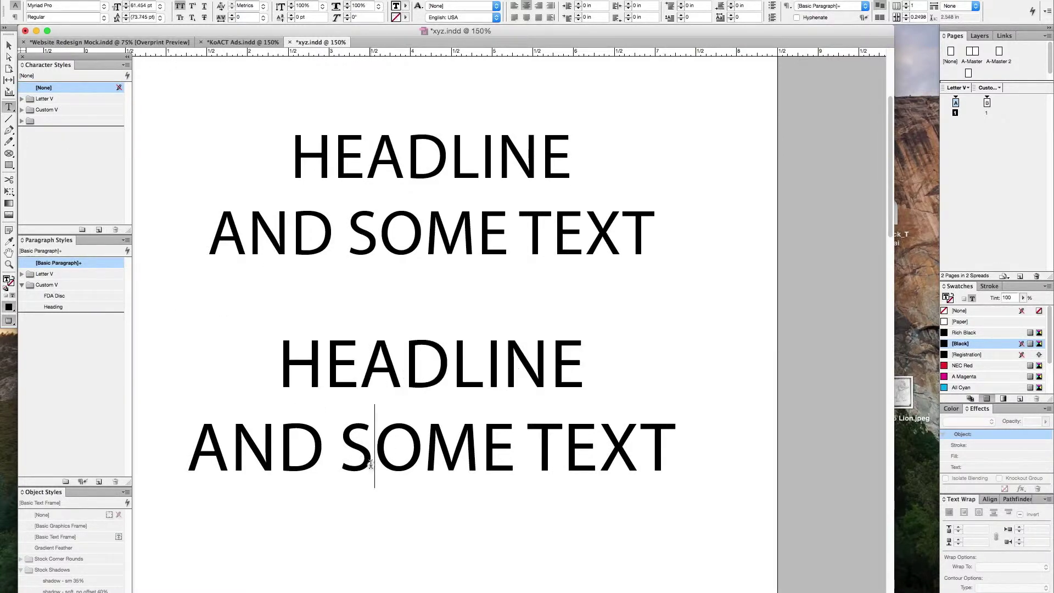
{"action": "left_click", "coordinate": [326, 385]}
{"action": "left_click_drag", "start_coordinate": [280, 362], "coordinate": [676, 447]}
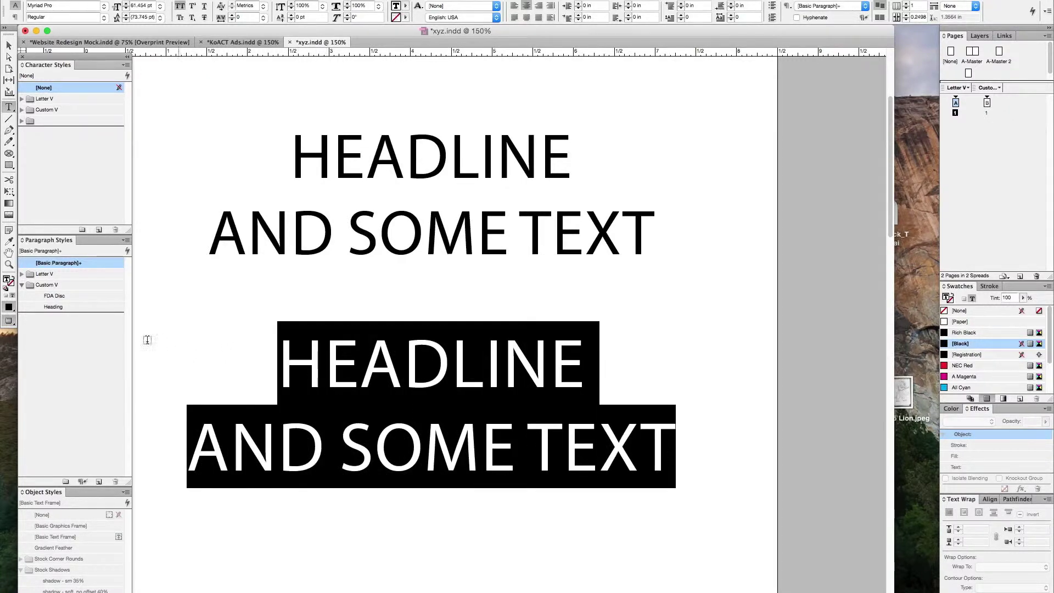
{"action": "left_click", "coordinate": [53, 307]}
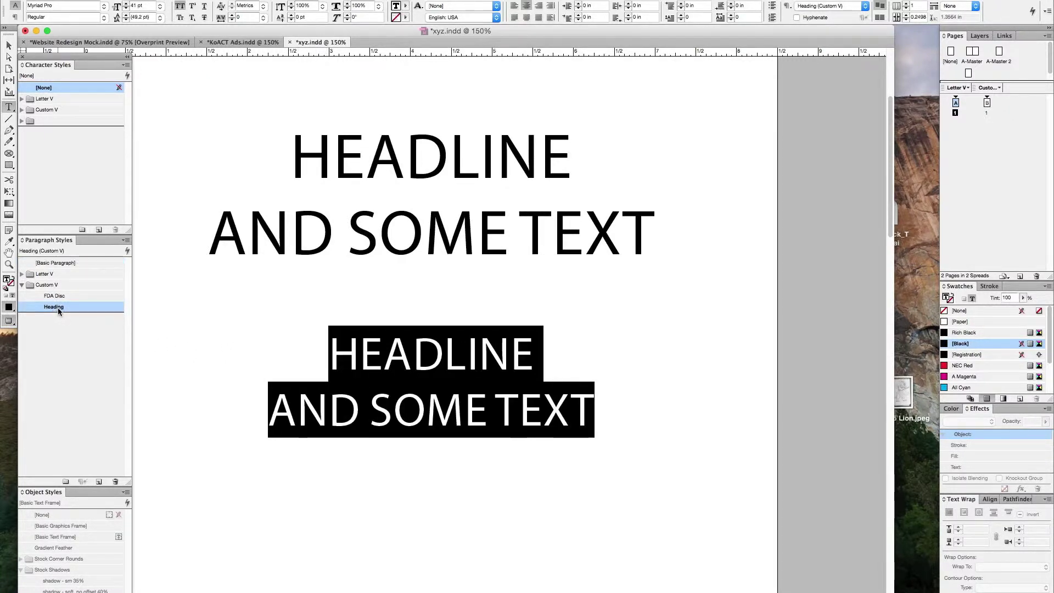
{"action": "left_click", "coordinate": [442, 355]}
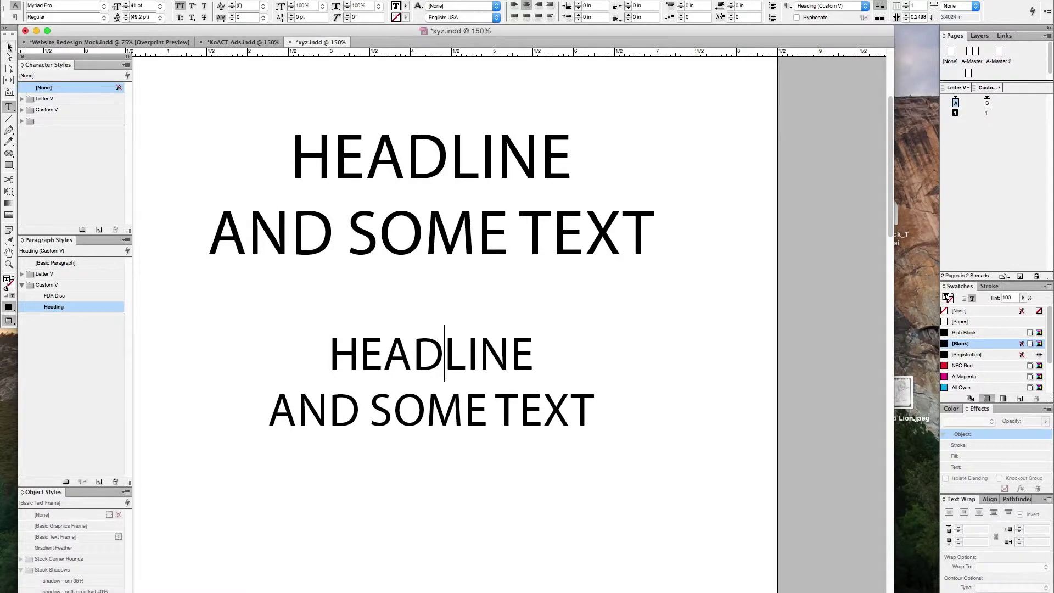
{"action": "left_click", "coordinate": [8, 46]}
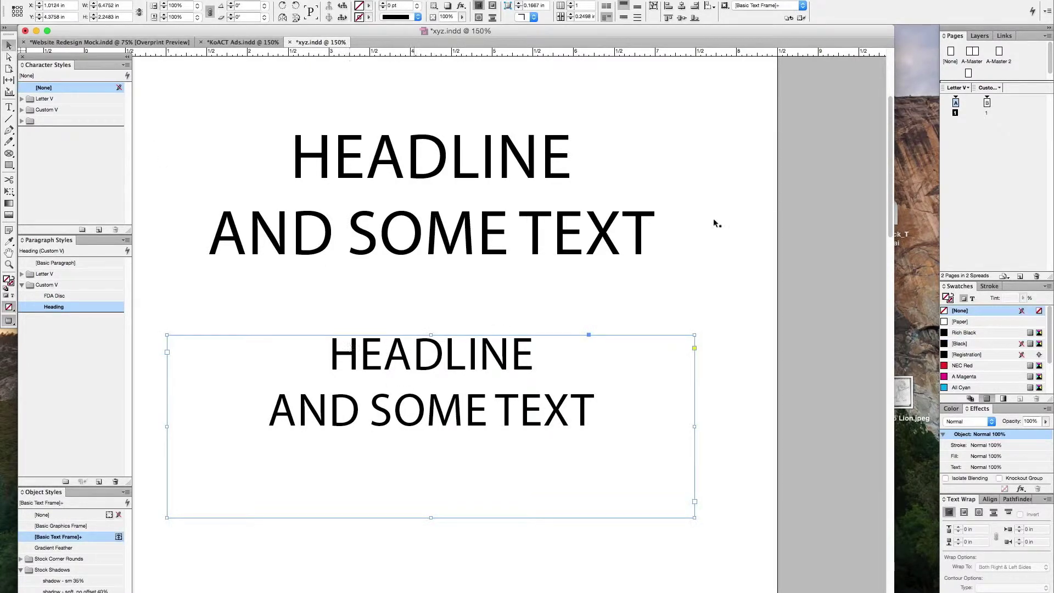
{"action": "left_click", "coordinate": [968, 88]}
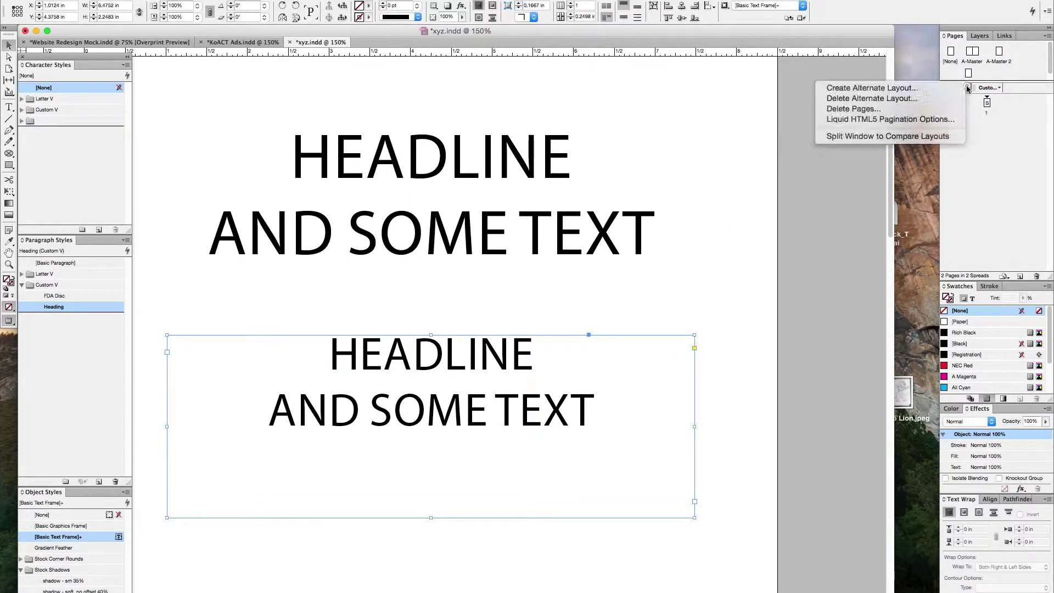
Create a 6 × 4 in Custom H alternate layout from Letter V using the Scale liquid page rule.
{"action": "left_click", "coordinate": [886, 89]}
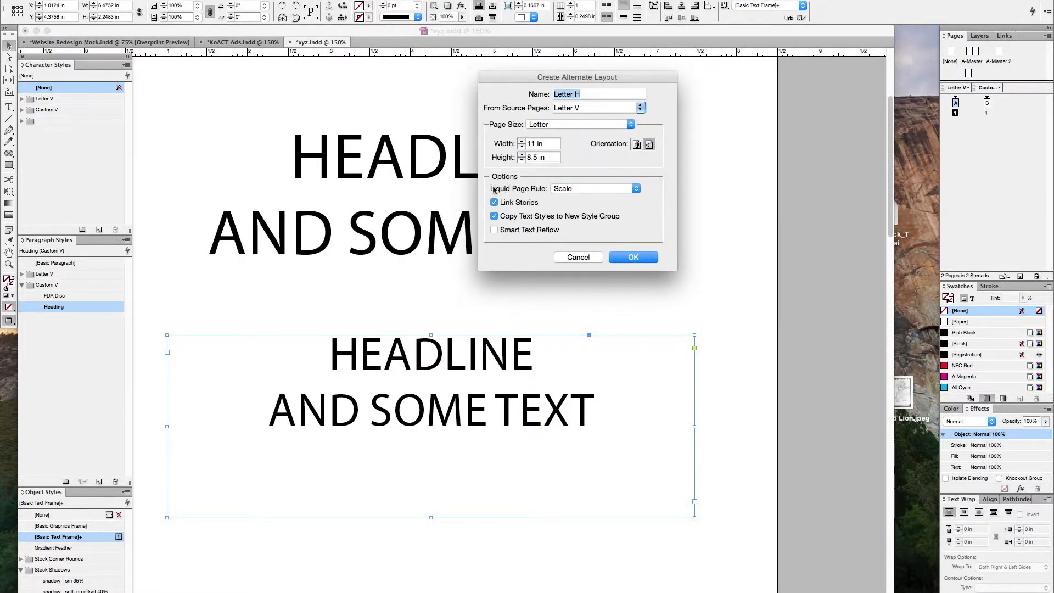
{"action": "left_click", "coordinate": [563, 189]}
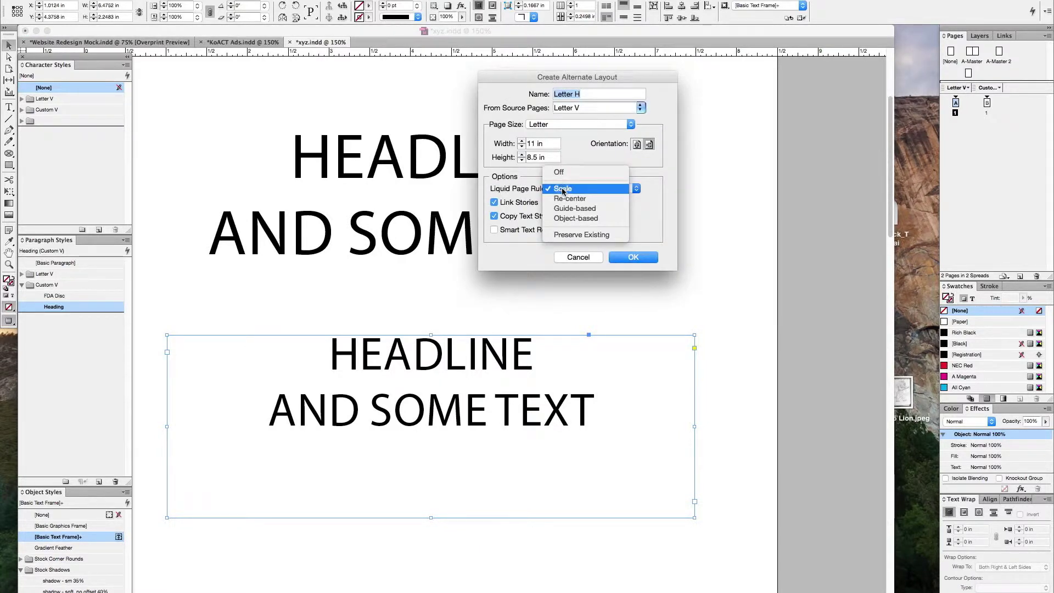
{"action": "left_click", "coordinate": [563, 189]}
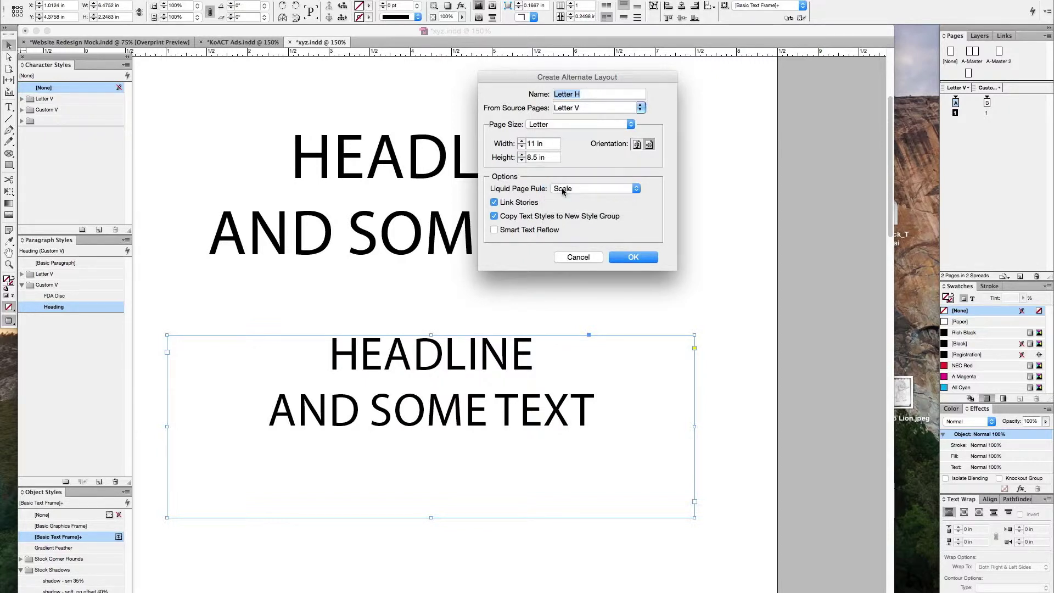
{"action": "key", "text": "Tab"}
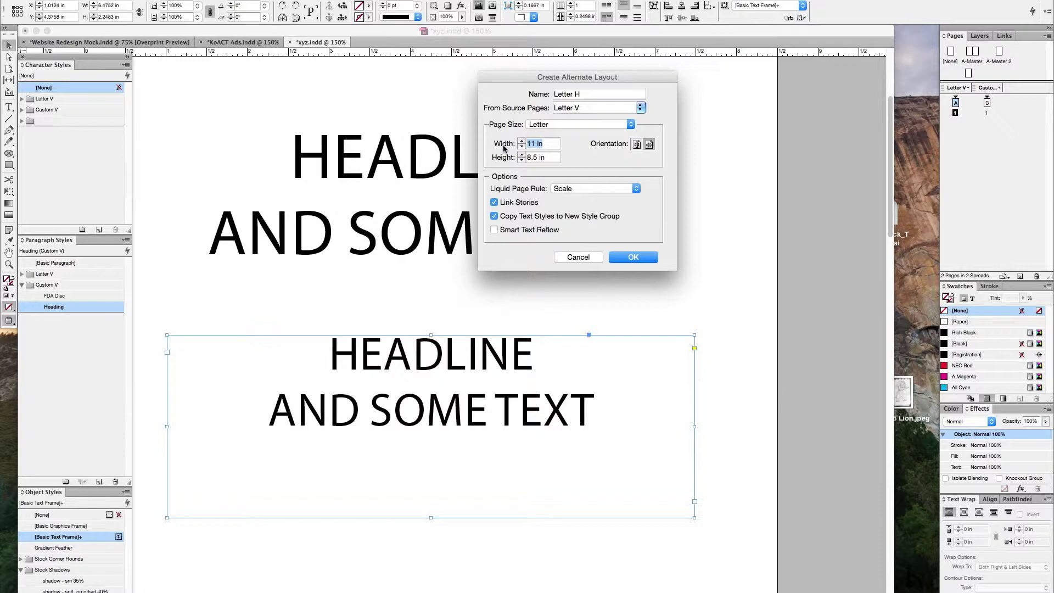
{"action": "type", "text": "6"}
{"action": "key", "text": "Tab"}
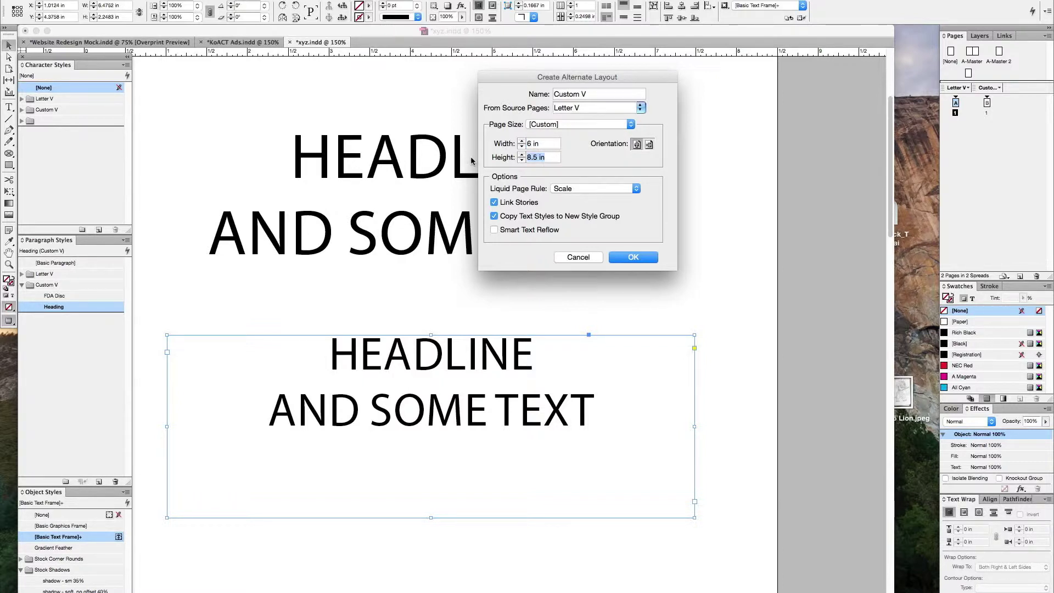
{"action": "type", "text": "4"}
{"action": "left_click", "coordinate": [542, 144]}
{"action": "left_click", "coordinate": [634, 257]}
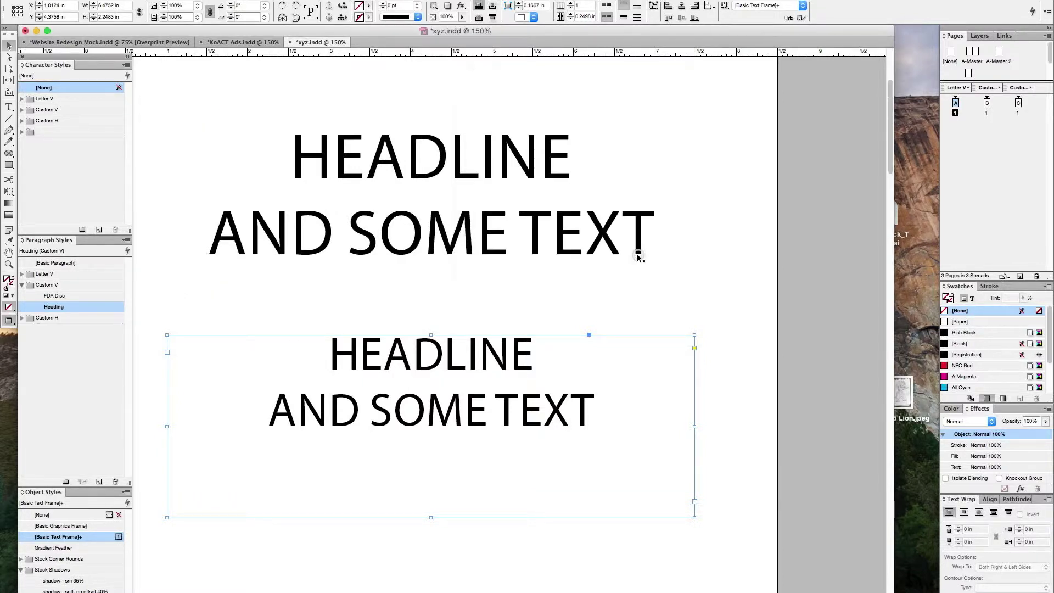
On landscape page 3, select all the text in the smaller headline frame.
{"action": "double_click", "coordinate": [1019, 104]}
{"action": "left_click", "coordinate": [421, 404]}
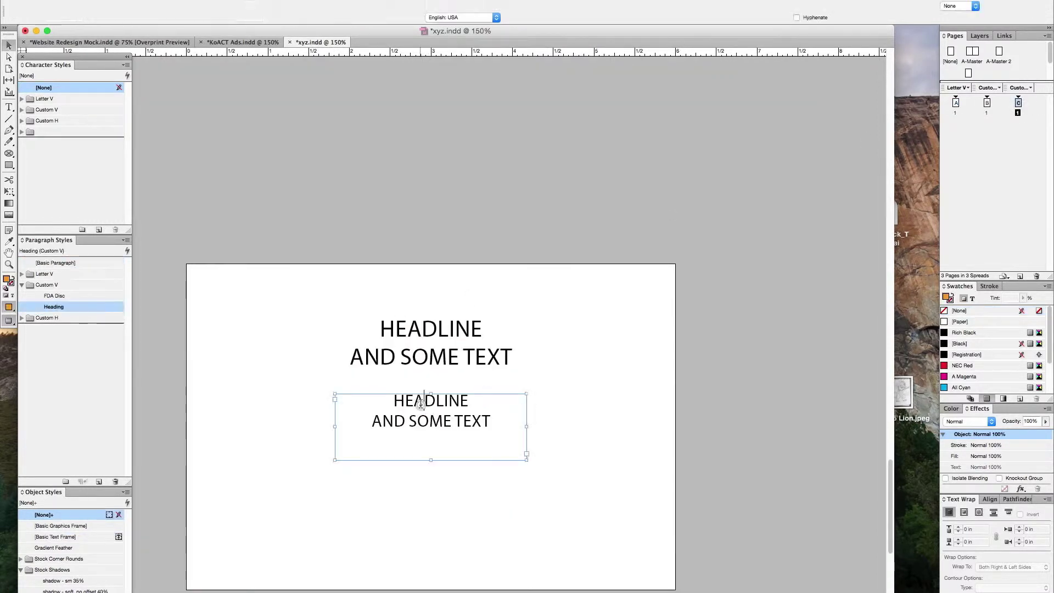
{"action": "double_click", "coordinate": [421, 405]}
{"action": "key", "text": "ctrl+a"}
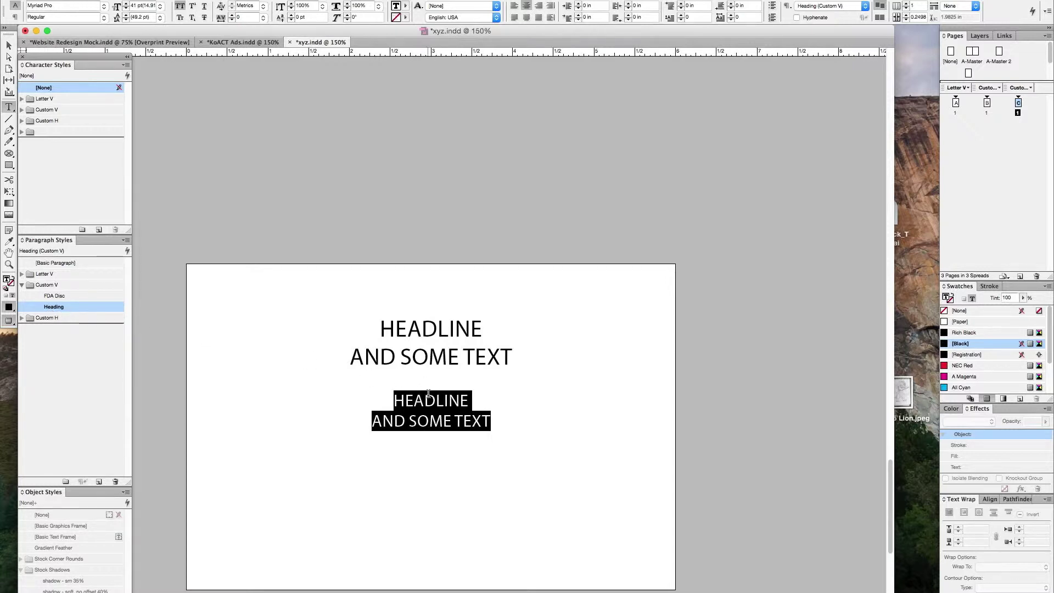
{"action": "double_click", "coordinate": [958, 103]}
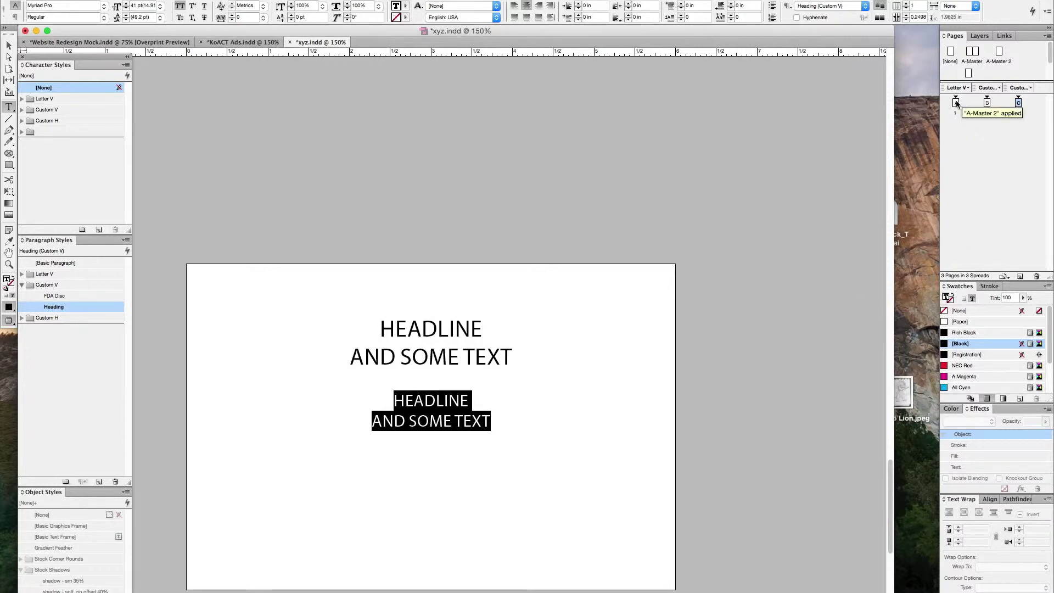
{"action": "double_click", "coordinate": [410, 349]}
{"action": "left_click_drag", "start_coordinate": [352, 349], "coordinate": [690, 430]}
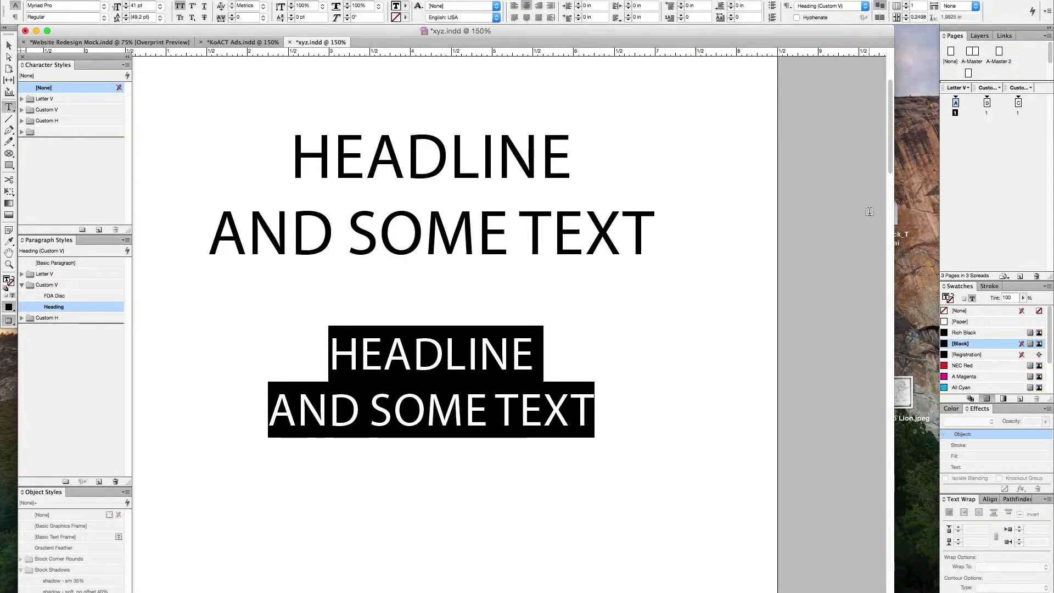
{"action": "double_click", "coordinate": [1018, 103]}
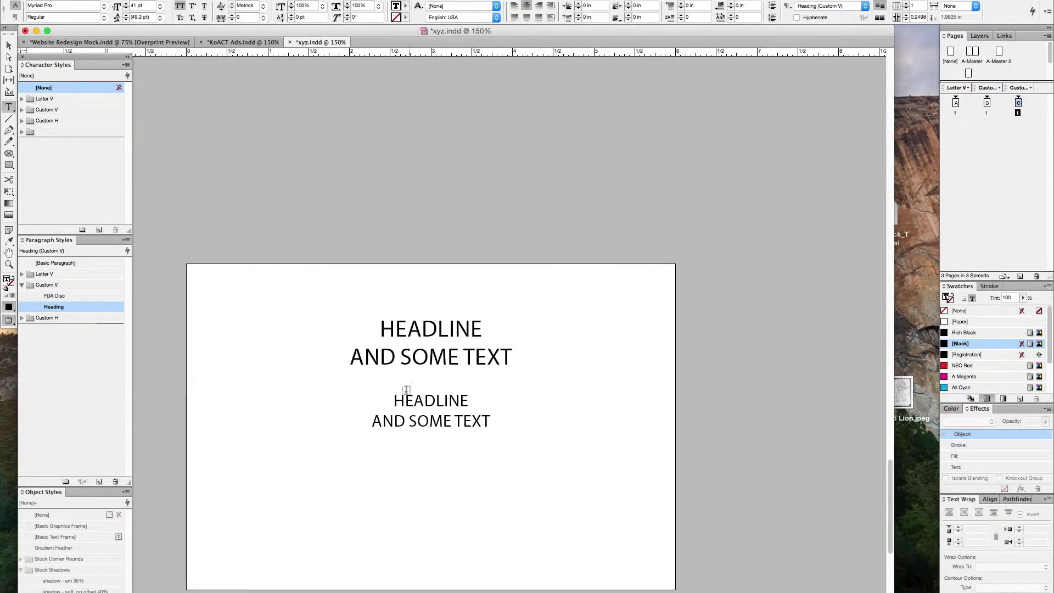
{"action": "left_click_drag", "start_coordinate": [394, 396], "coordinate": [508, 419]}
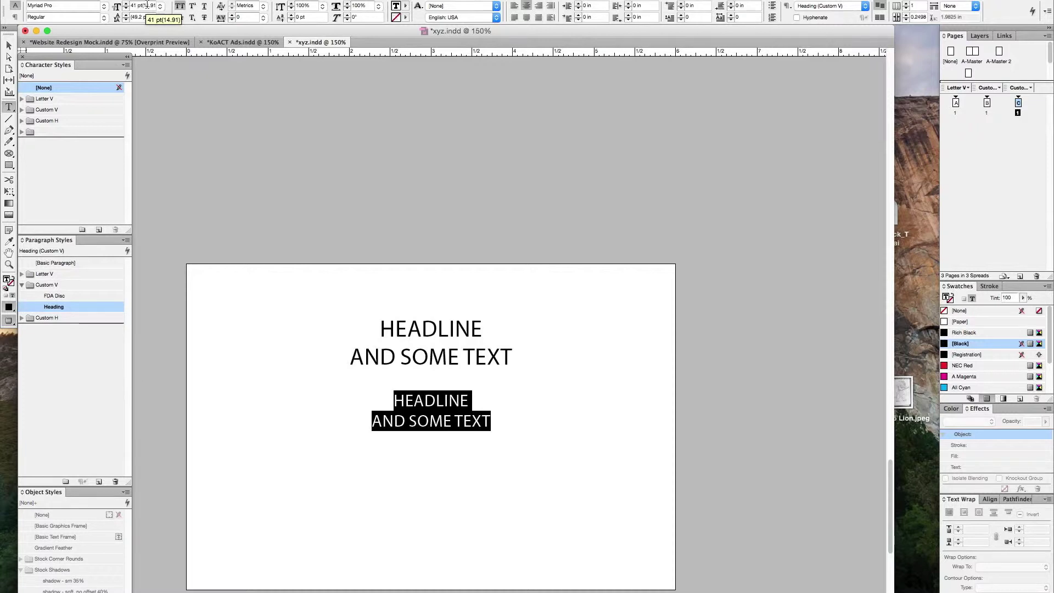
{"action": "left_click", "coordinate": [434, 412]}
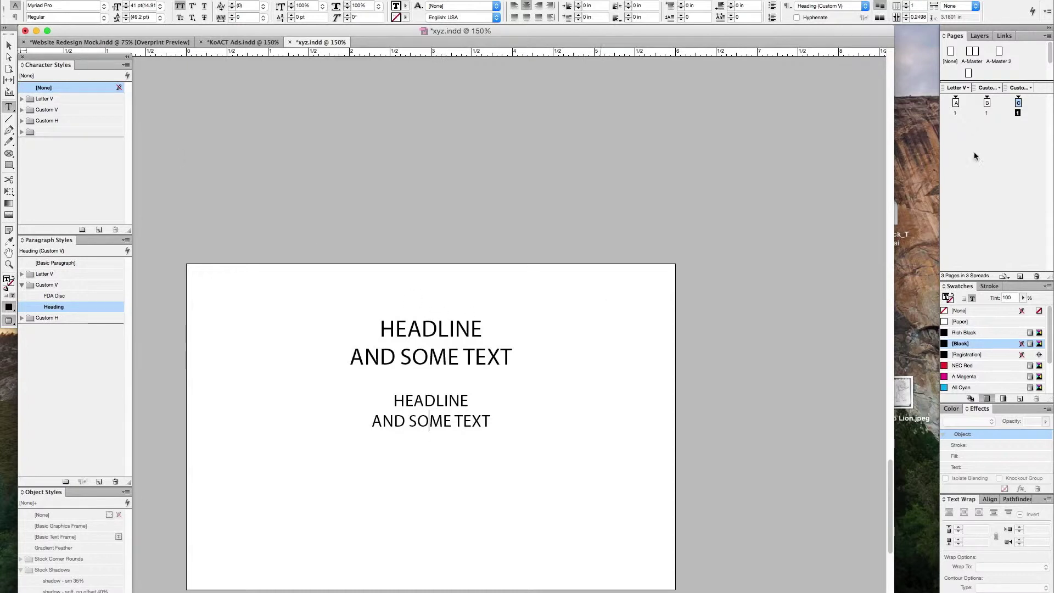
On page 1, select the lower headline frame and widen the page with the Page tool.
{"action": "double_click", "coordinate": [956, 104]}
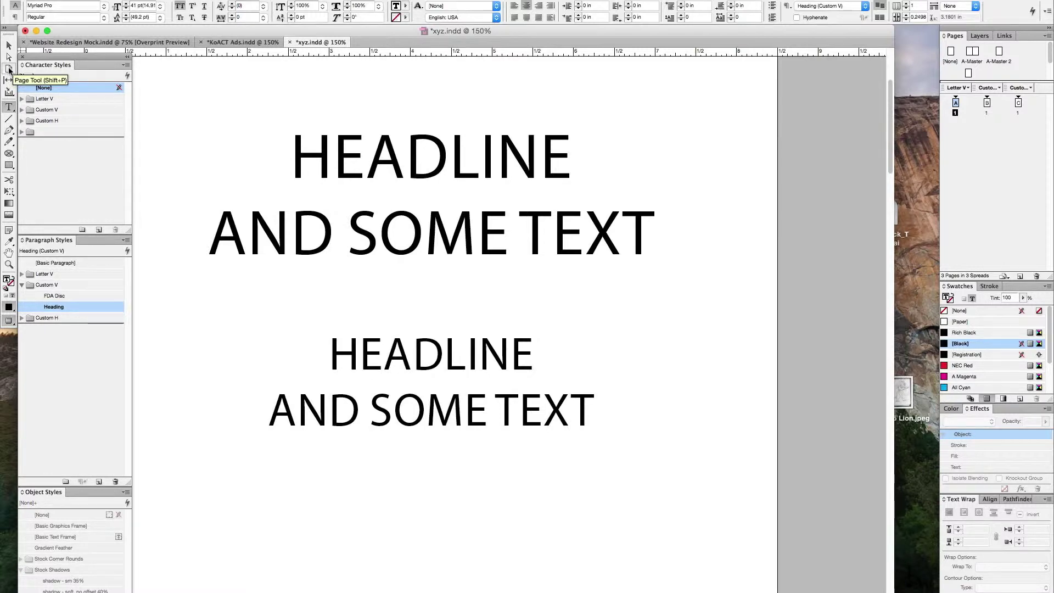
{"action": "triple_click", "coordinate": [388, 361]}
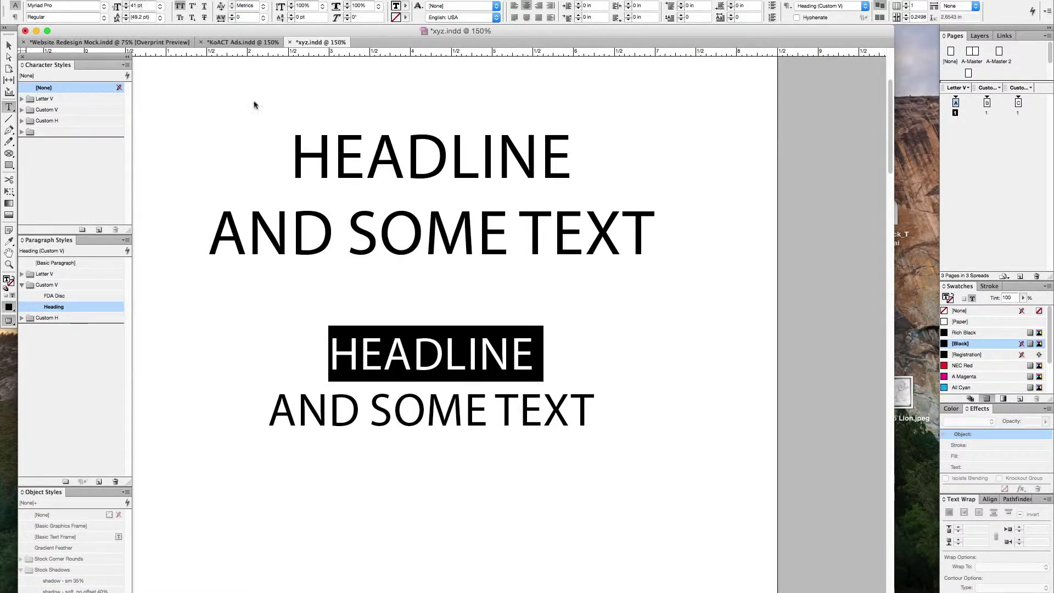
{"action": "key", "text": "Escape"}
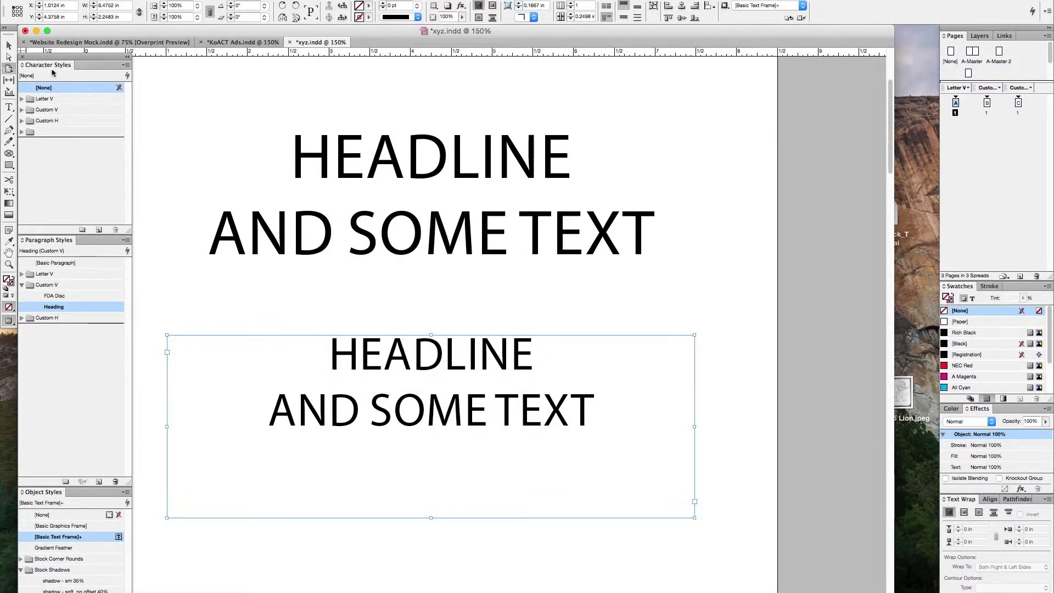
{"action": "left_click", "coordinate": [8, 69]}
{"action": "key", "text": "super+1"}
{"action": "left_click_drag", "start_coordinate": [684, 92], "coordinate": [725, 78]}
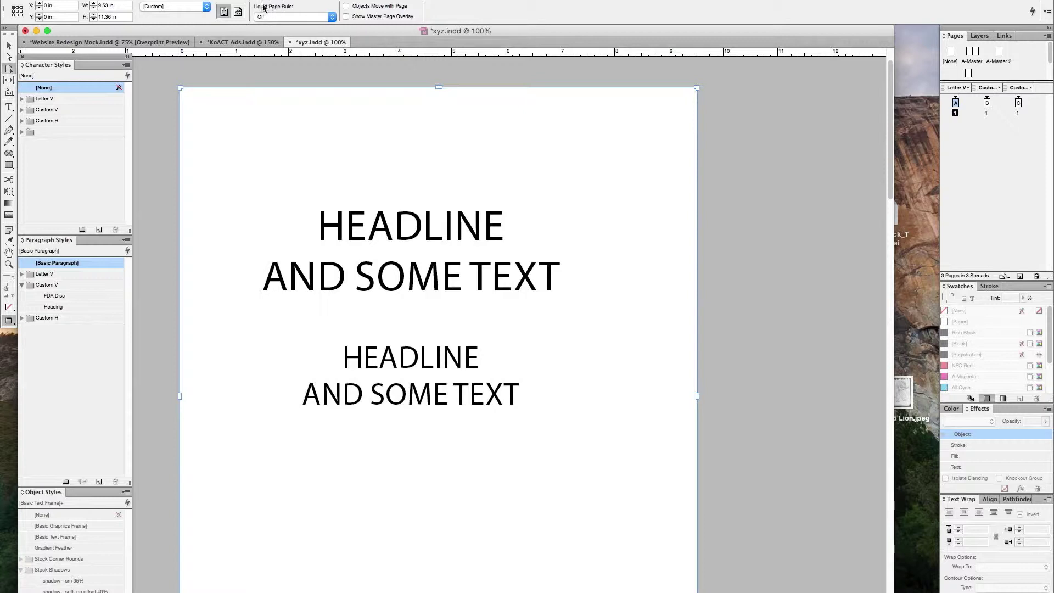
Set the liquid page rule to Scale and enlarge page 1 to about 10.49 × 11.58 in.
{"action": "left_click", "coordinate": [276, 17]}
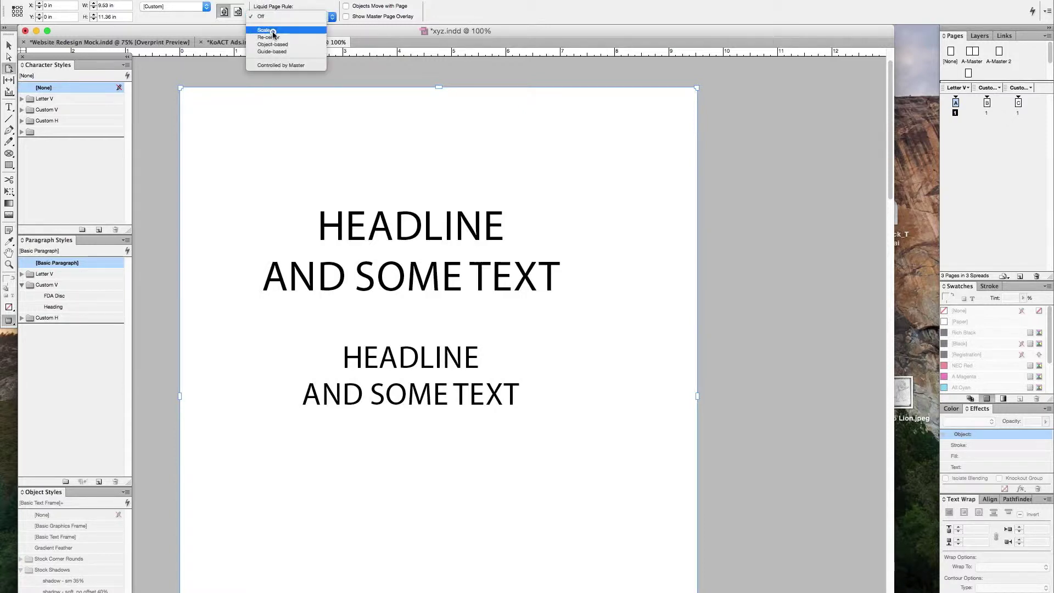
{"action": "left_click", "coordinate": [273, 31]}
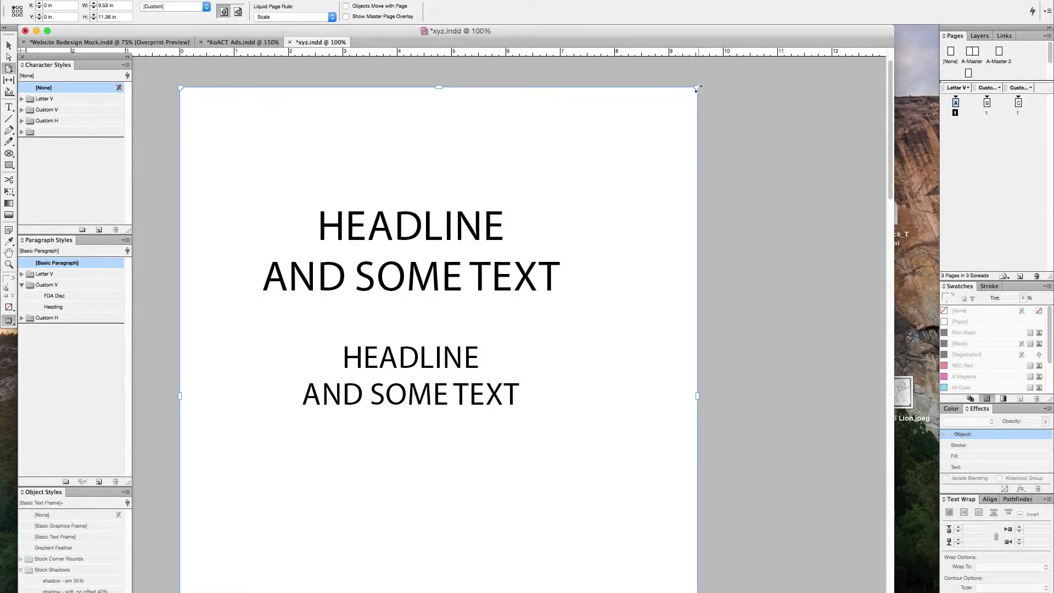
{"action": "left_click_drag", "start_coordinate": [697, 88], "coordinate": [735, 75]}
{"action": "left_click", "coordinate": [749, 75], "text": "alt"}
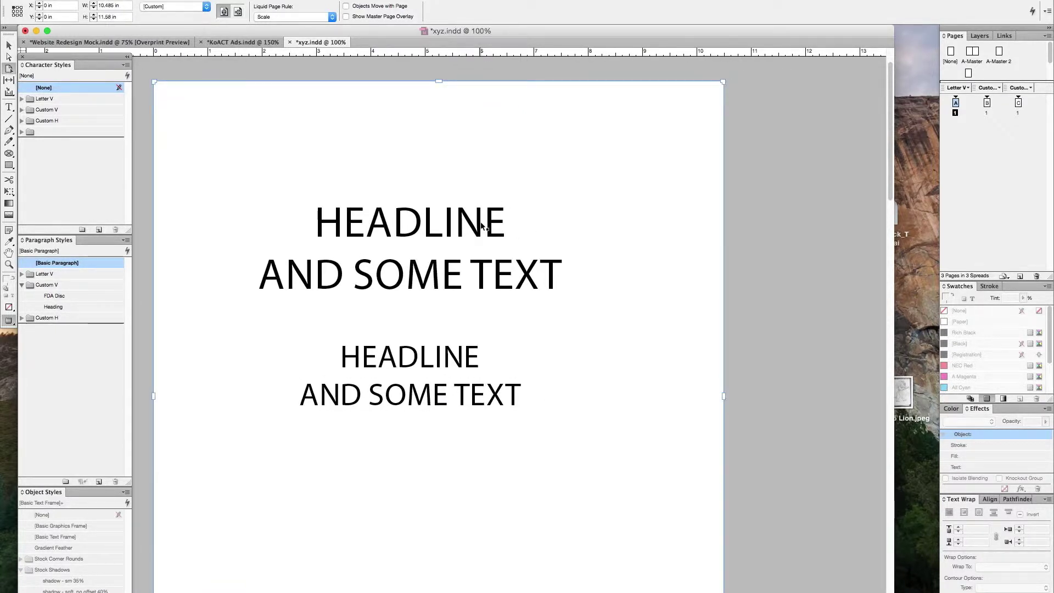
Select the lower HEADLINE line to check its scaled point size.
{"action": "key", "text": "t"}
{"action": "left_click", "coordinate": [387, 367]}
{"action": "triple_click", "coordinate": [369, 356]}
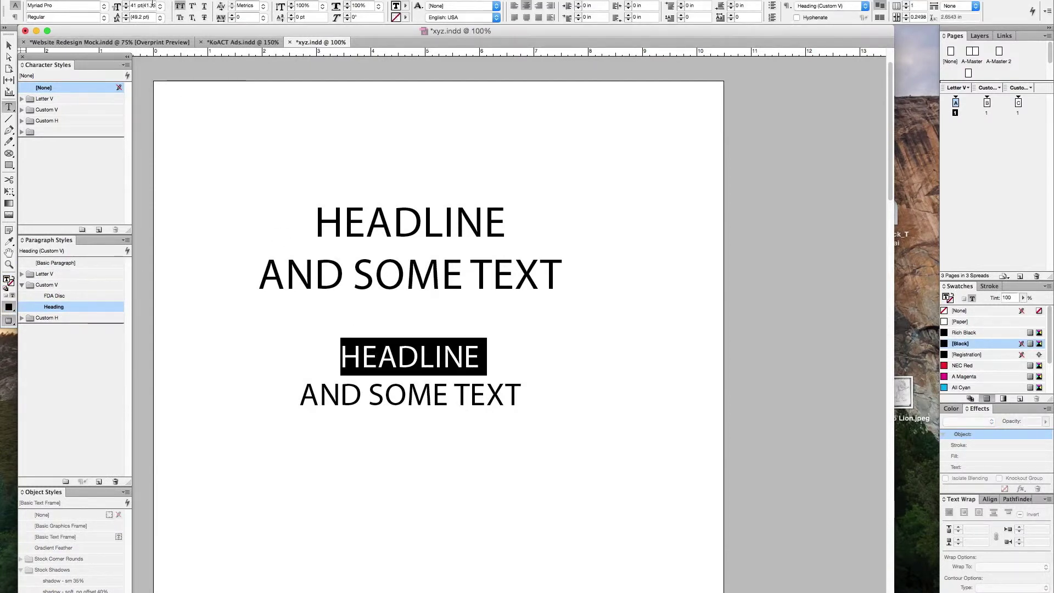
{"action": "left_click", "coordinate": [8, 50]}
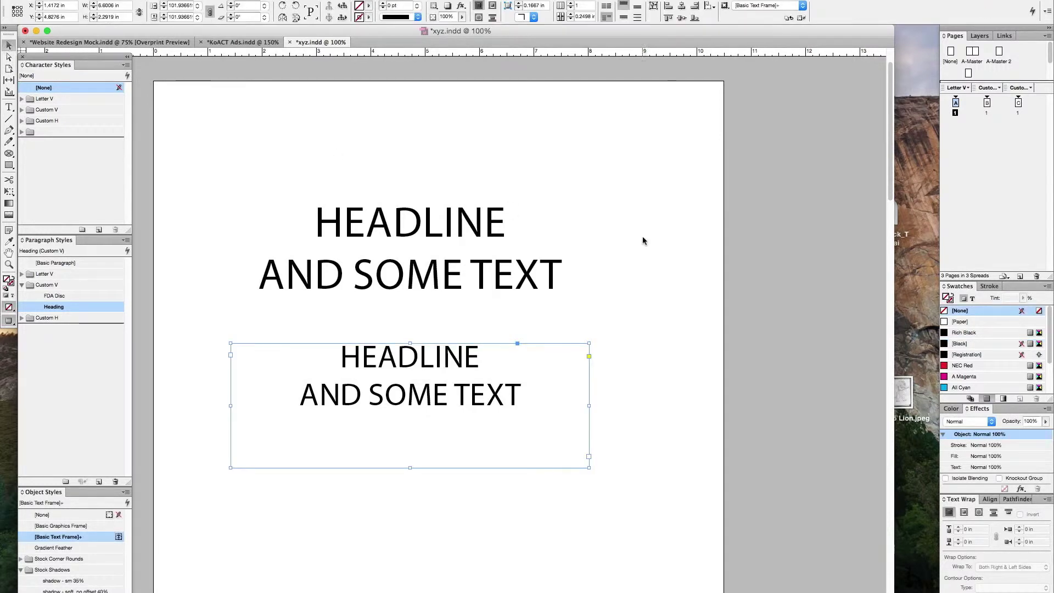
{"action": "left_click", "coordinate": [787, 221]}
{"action": "left_click", "coordinate": [523, 221]}
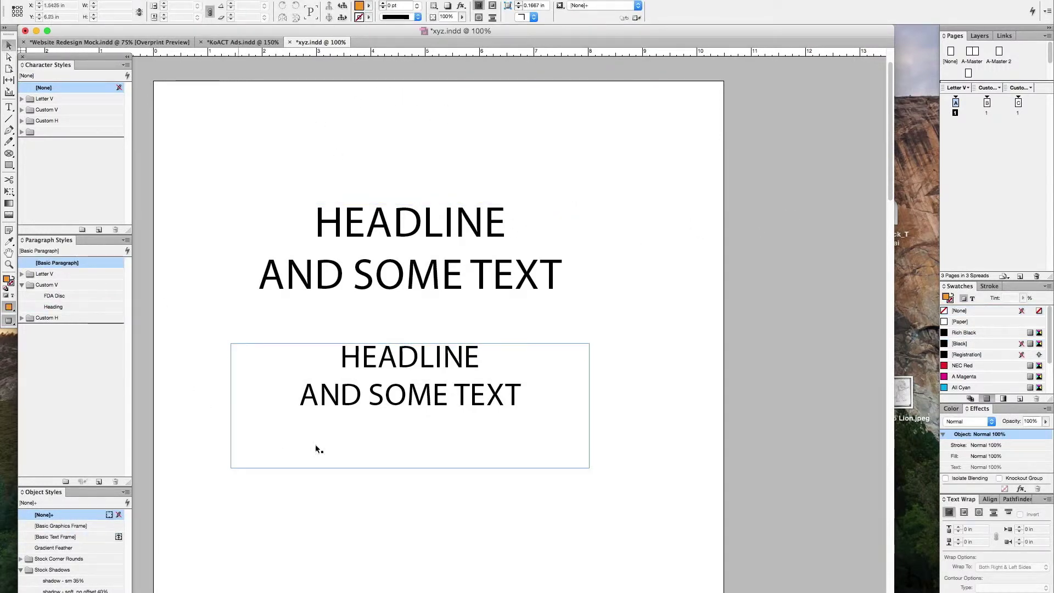
{"action": "double_click", "coordinate": [398, 365]}
{"action": "left_click_drag", "start_coordinate": [341, 358], "coordinate": [611, 417]}
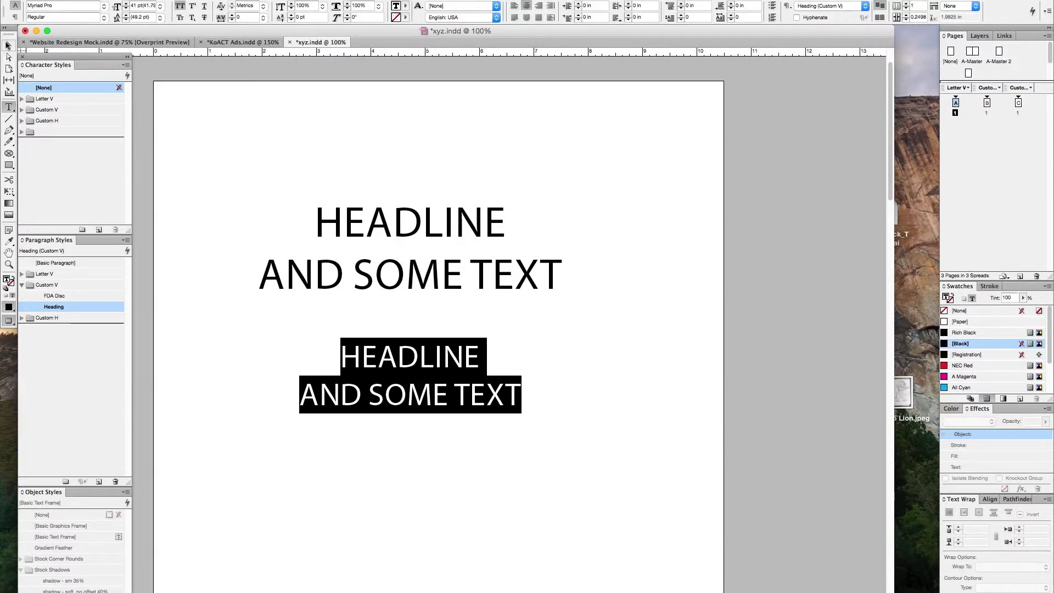
{"action": "left_click", "coordinate": [7, 47]}
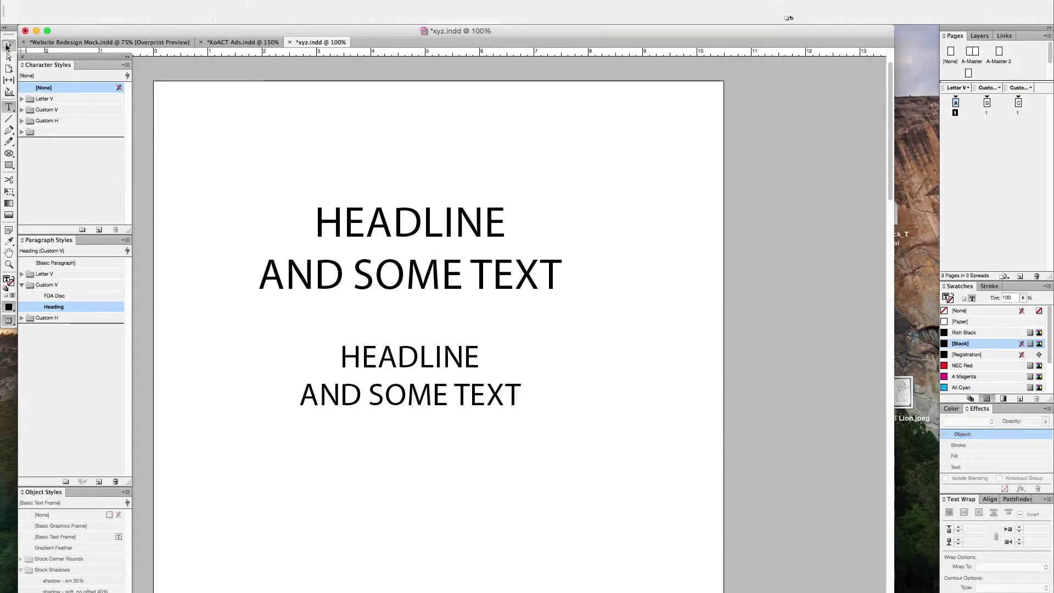
{"action": "left_click", "coordinate": [378, 389]}
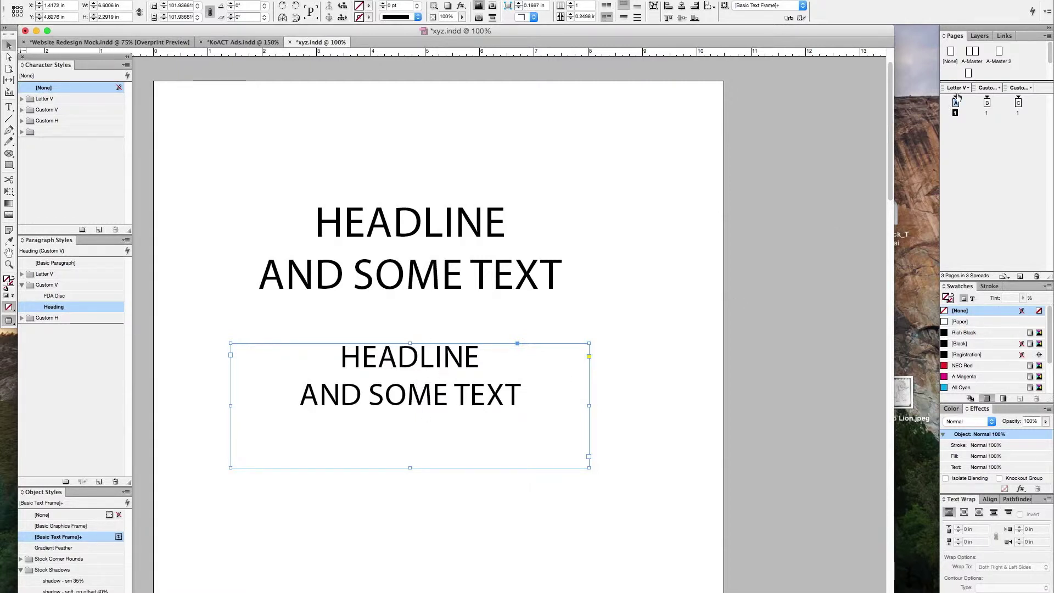
{"action": "left_click", "coordinate": [1046, 12]}
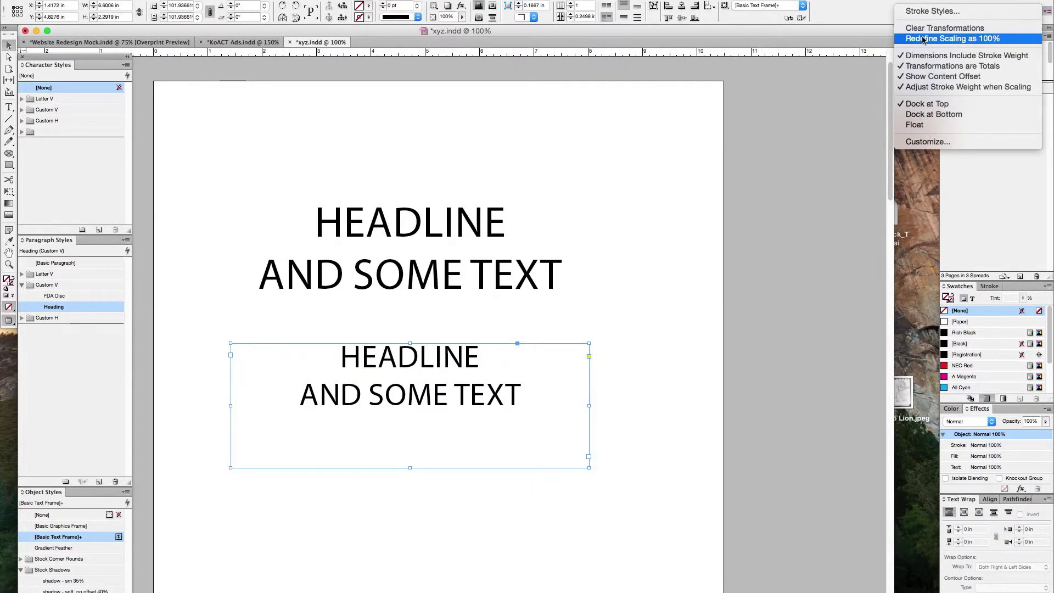
Redefine the lower frame's scaling as 100%, leaving its Heading style showing overrides.
{"action": "left_click", "coordinate": [966, 38]}
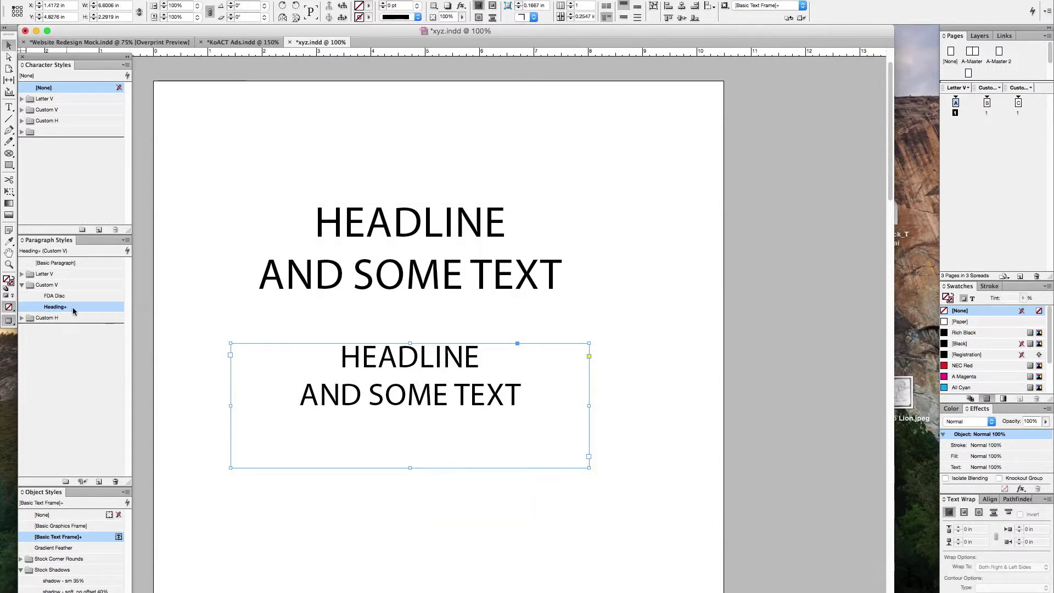
{"action": "mouse_move", "coordinate": [90, 311]}
{"action": "double_click", "coordinate": [378, 396]}
{"action": "double_click", "coordinate": [378, 395]}
{"action": "left_click", "coordinate": [422, 385]}
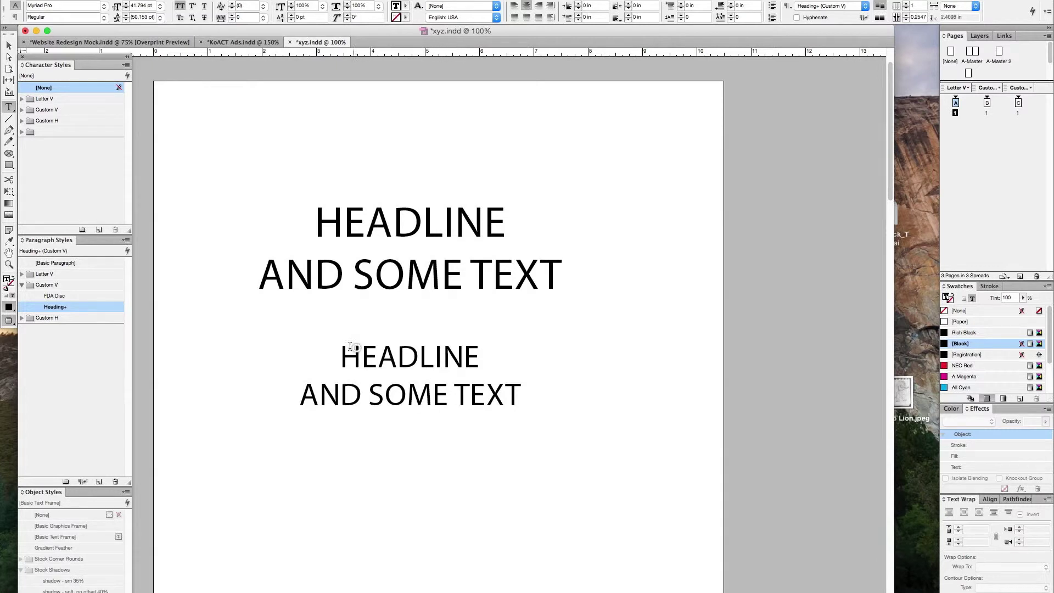
{"action": "left_click_drag", "start_coordinate": [342, 346], "coordinate": [707, 457]}
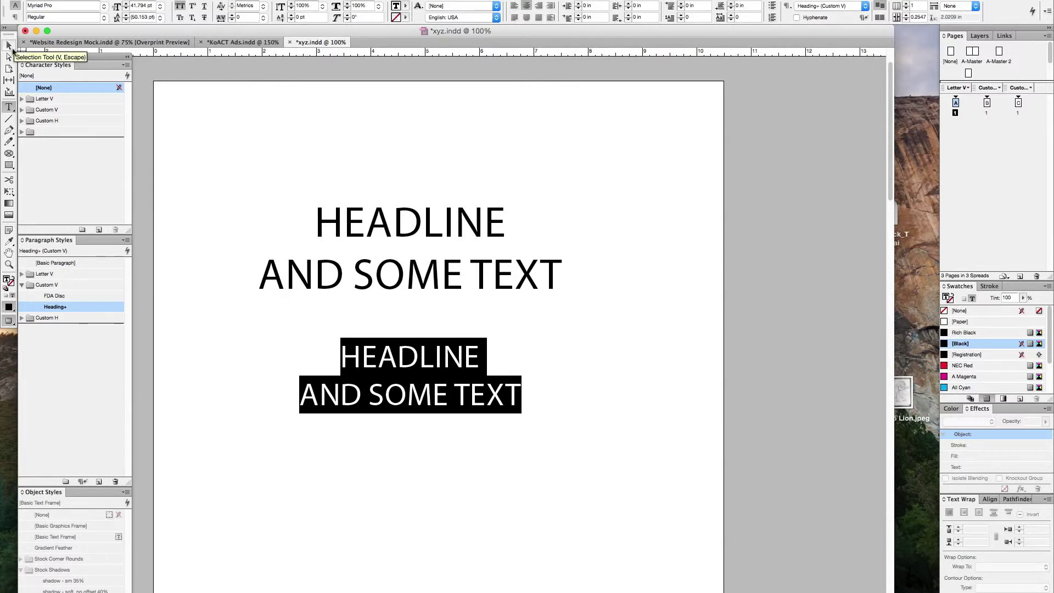
{"action": "left_click", "coordinate": [82, 306], "text": "alt"}
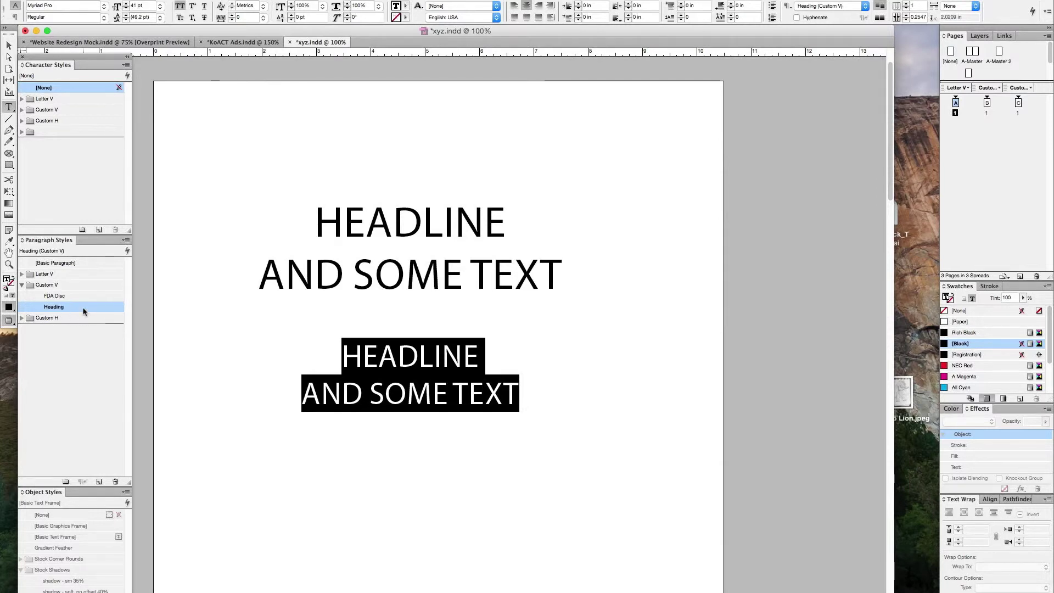
{"action": "key", "text": "super+z"}
Redefine the Heading paragraph style to match the overridden lower headline text.
{"action": "left_click", "coordinate": [126, 240]}
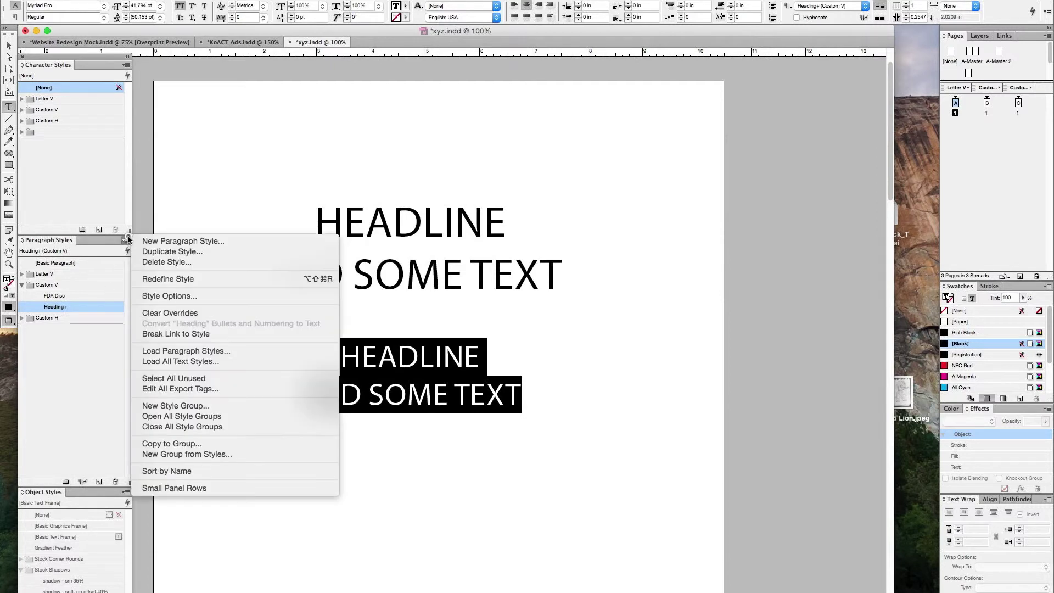
{"action": "left_click", "coordinate": [170, 280]}
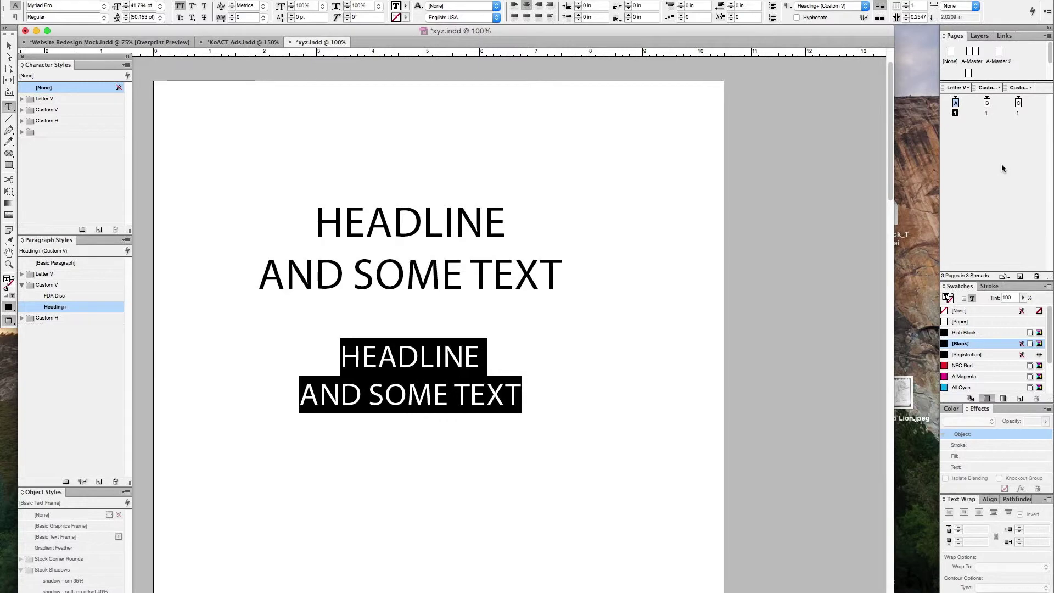
{"action": "key", "text": "ctrl+Up"}
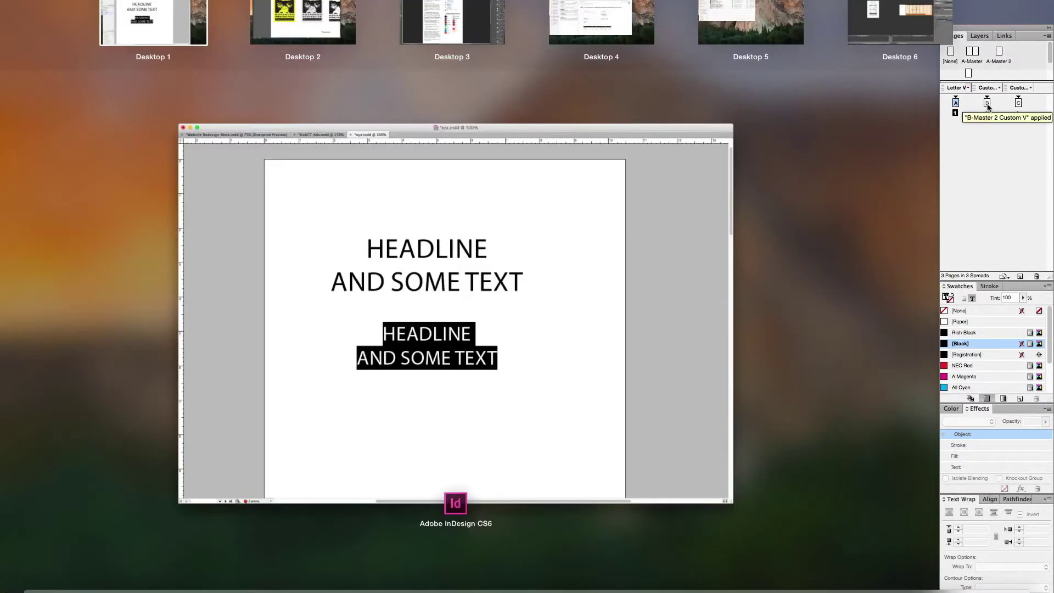
{"action": "left_click", "coordinate": [507, 293]}
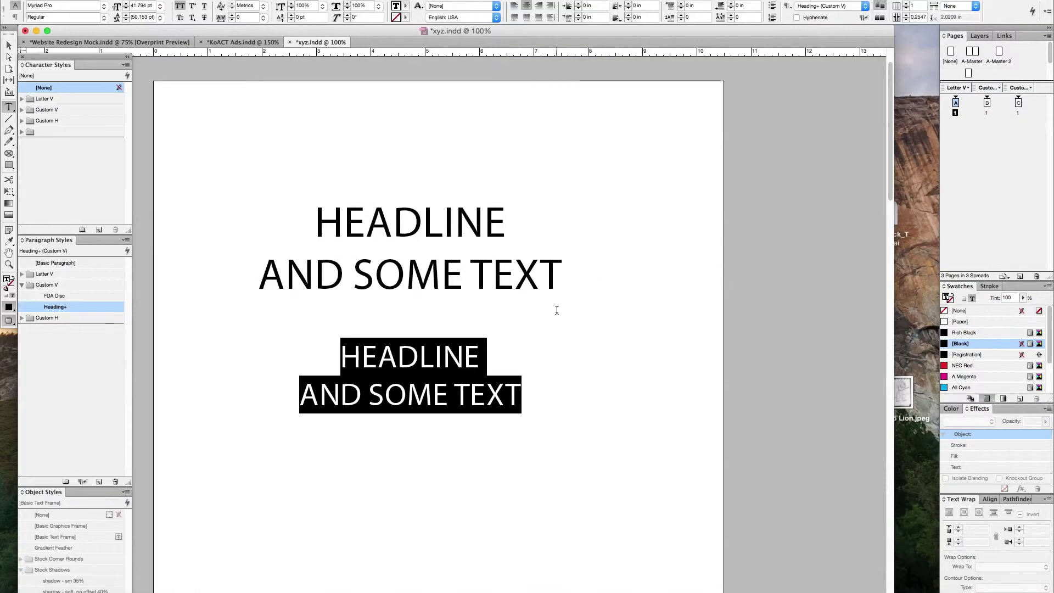
Move the lower headline frame slightly up and to the right.
{"action": "left_click", "coordinate": [436, 399]}
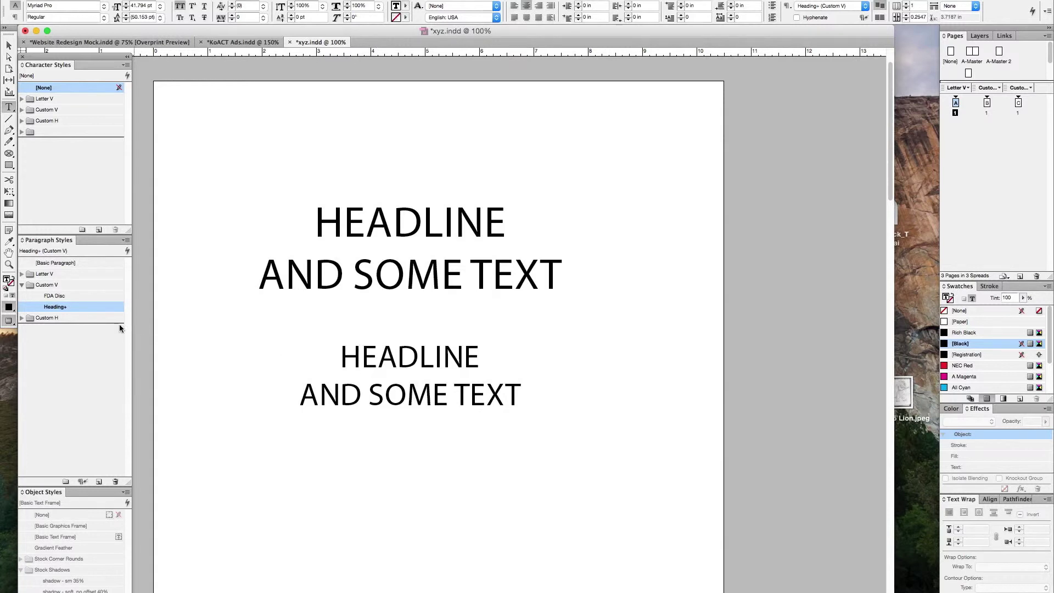
{"action": "left_click", "coordinate": [8, 45]}
{"action": "left_click", "coordinate": [415, 376]}
{"action": "left_click_drag", "start_coordinate": [424, 361], "coordinate": [438, 340]}
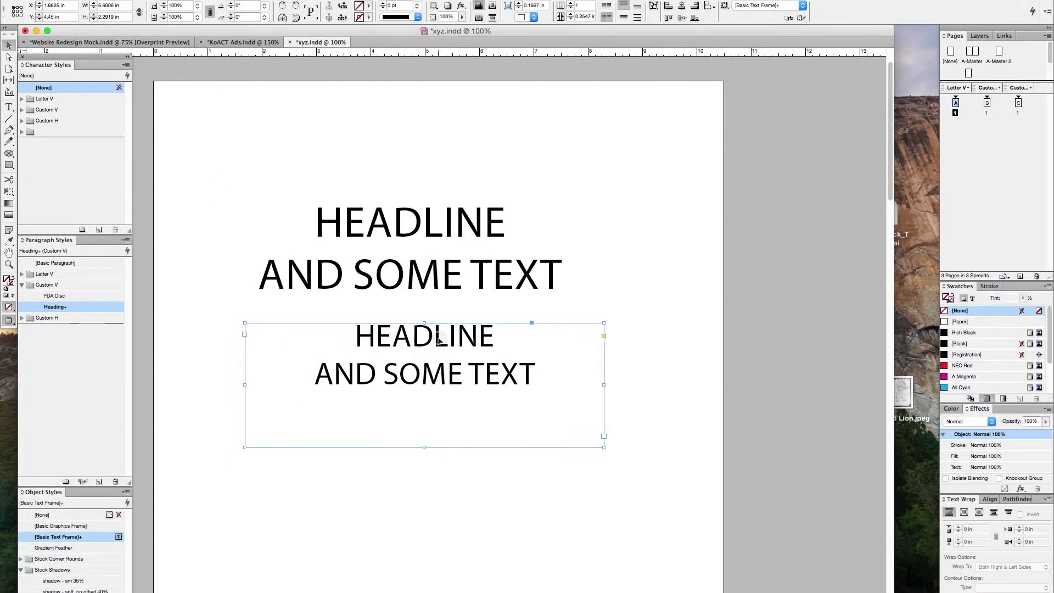
Create a 'Heading 2' paragraph style based on Heading and apply it to the lower headline text.
{"action": "left_click", "coordinate": [100, 482], "text": "alt"}
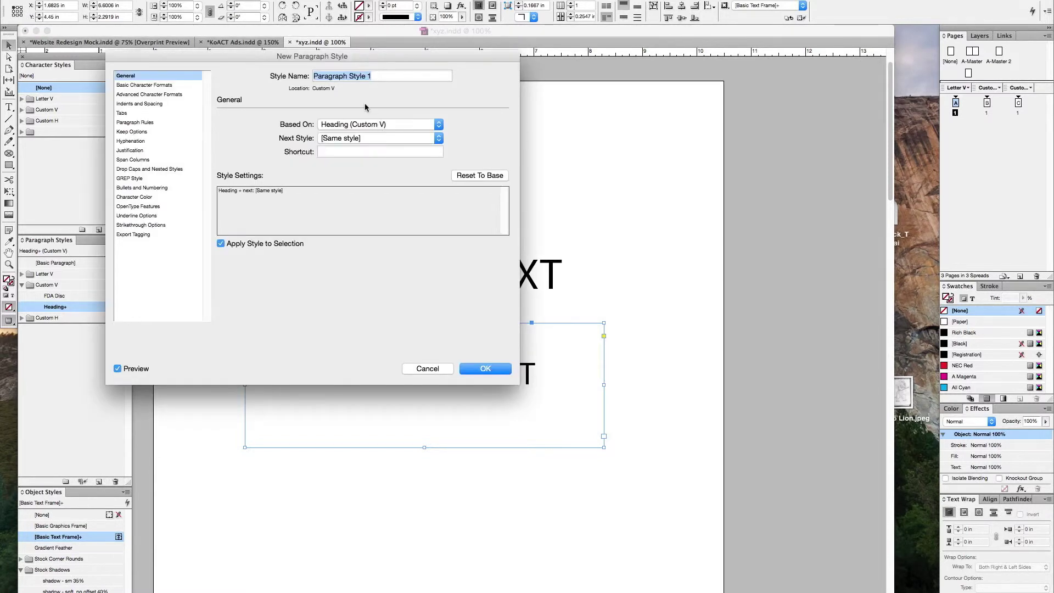
{"action": "type", "text": "sHea"}
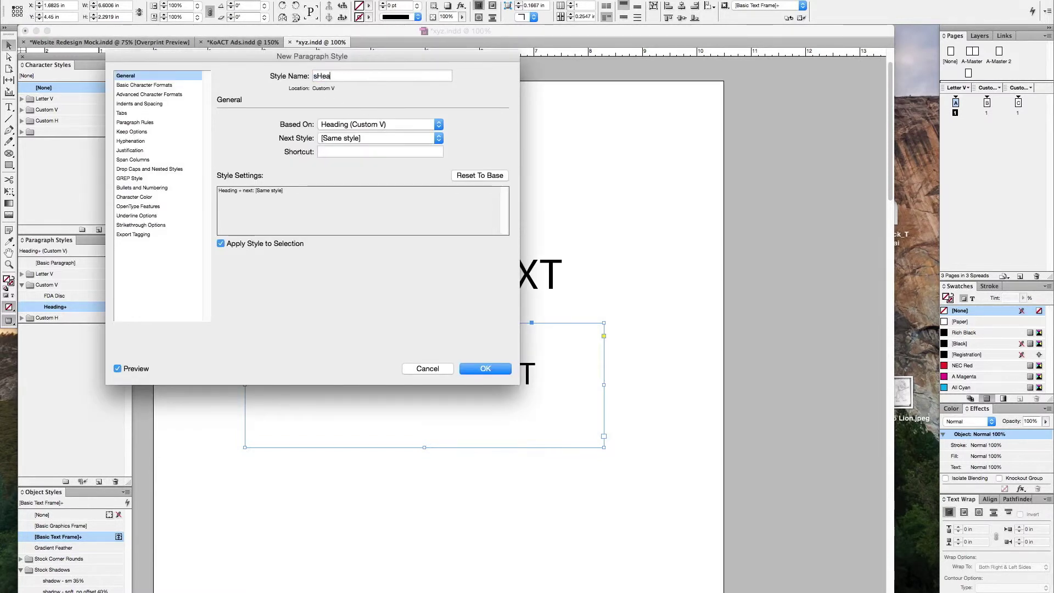
{"action": "key", "text": "BackSpace"}
{"action": "type", "text": "Heading 2"}
{"action": "key", "text": "Return"}
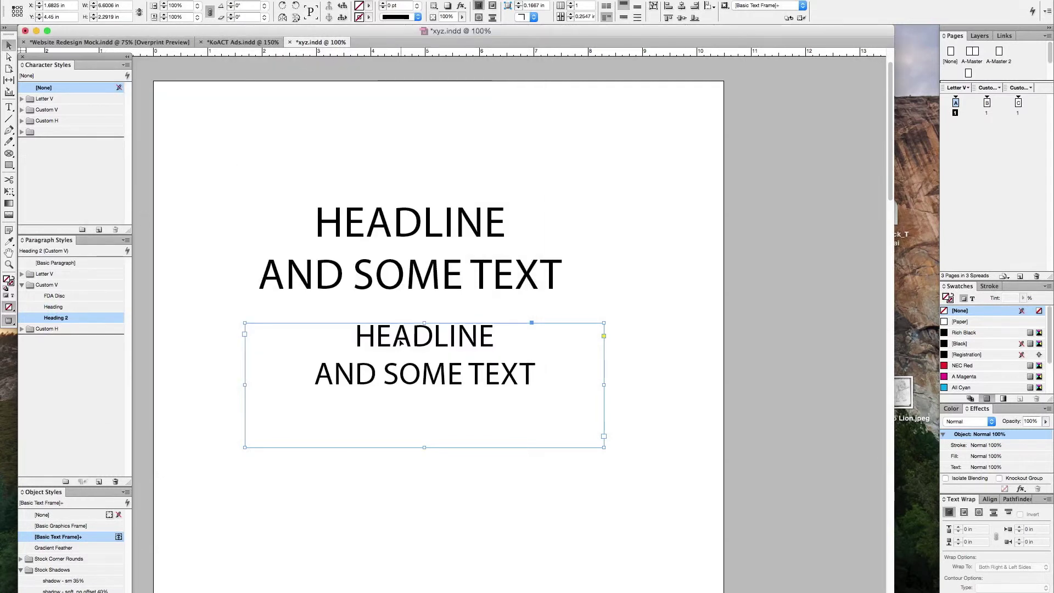
{"action": "double_click", "coordinate": [401, 342]}
{"action": "key", "text": "super+a"}
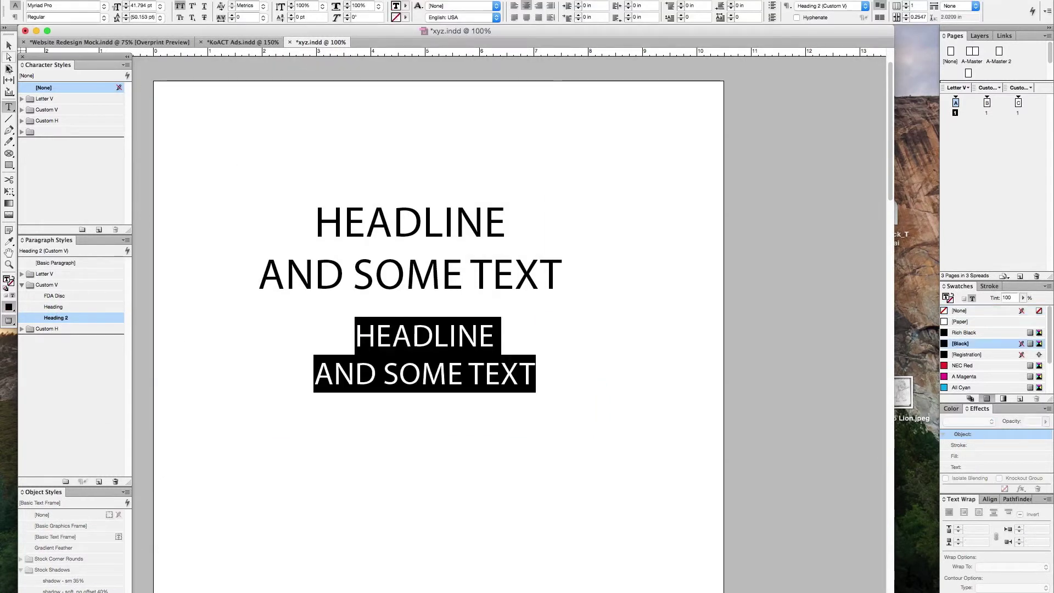
{"action": "key", "text": "Escape"}
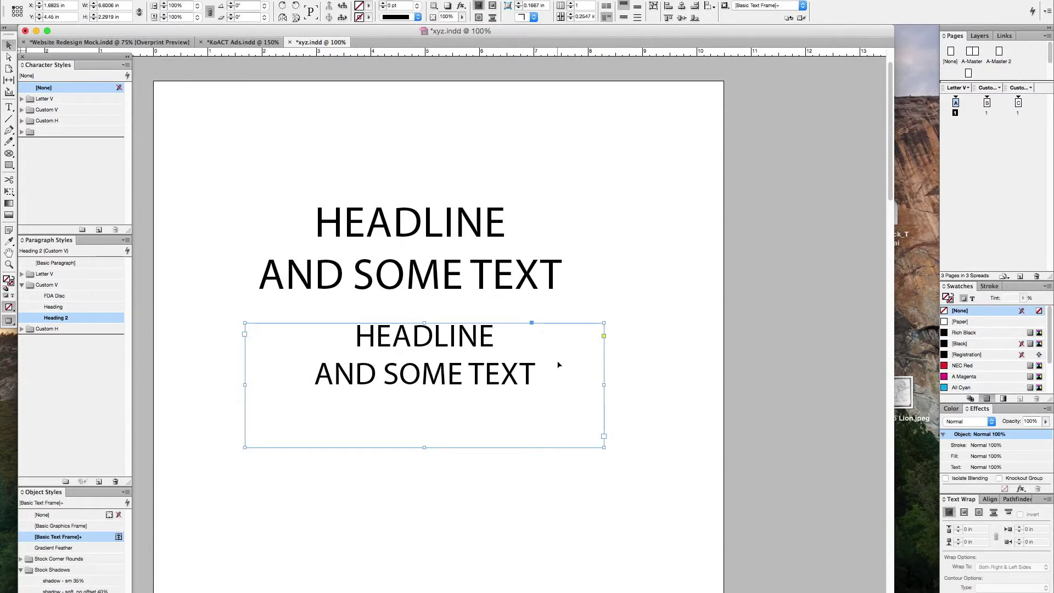
On page 2, select the lower headline frame as an object.
{"action": "left_click", "coordinate": [420, 235]}
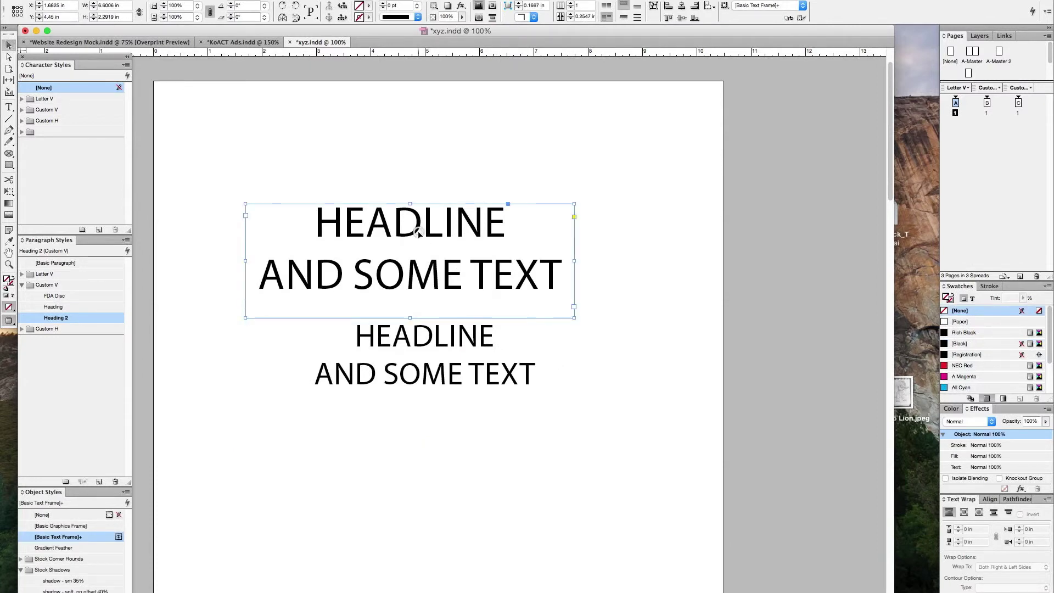
{"action": "double_click", "coordinate": [986, 105]}
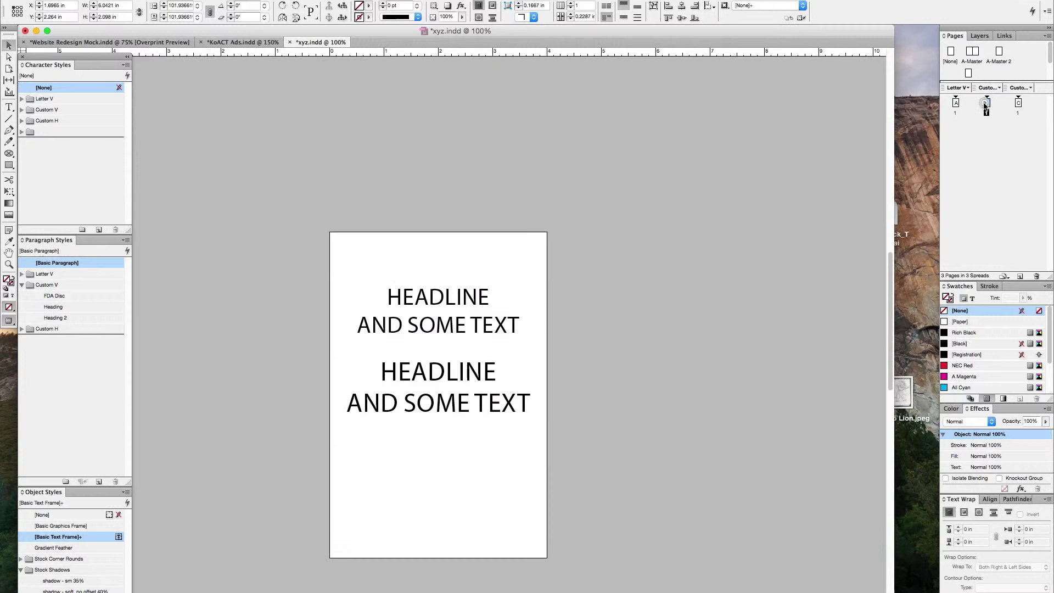
{"action": "triple_click", "coordinate": [418, 406]}
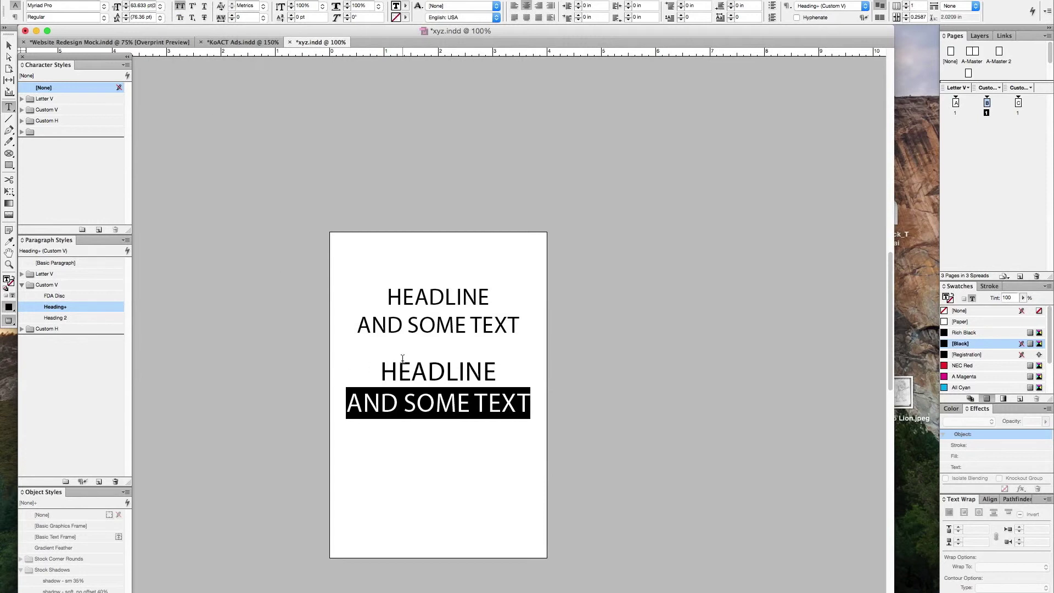
{"action": "left_click_drag", "start_coordinate": [377, 367], "coordinate": [524, 445]}
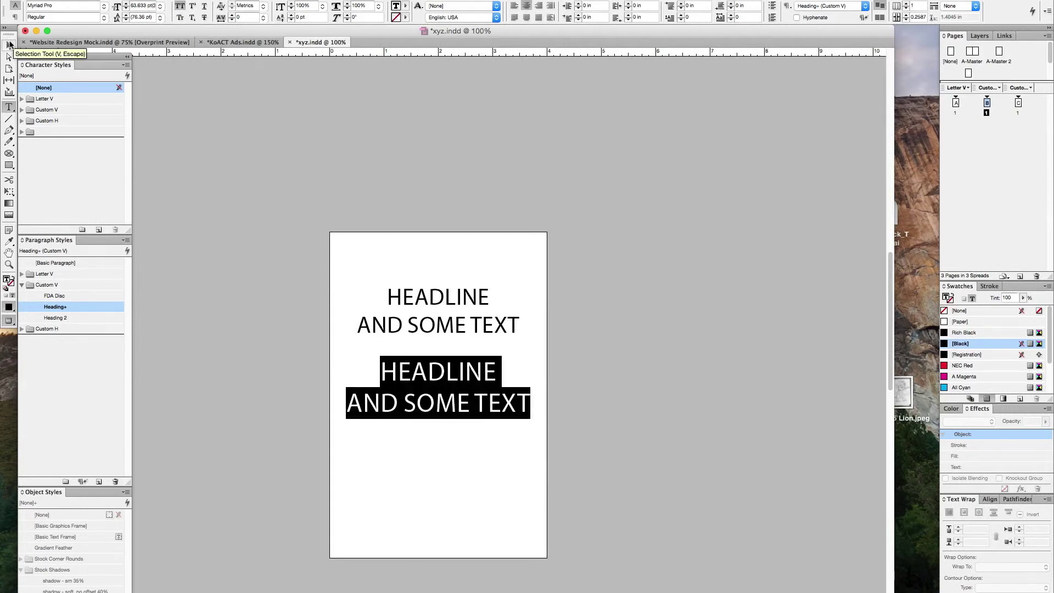
{"action": "left_click", "coordinate": [9, 45]}
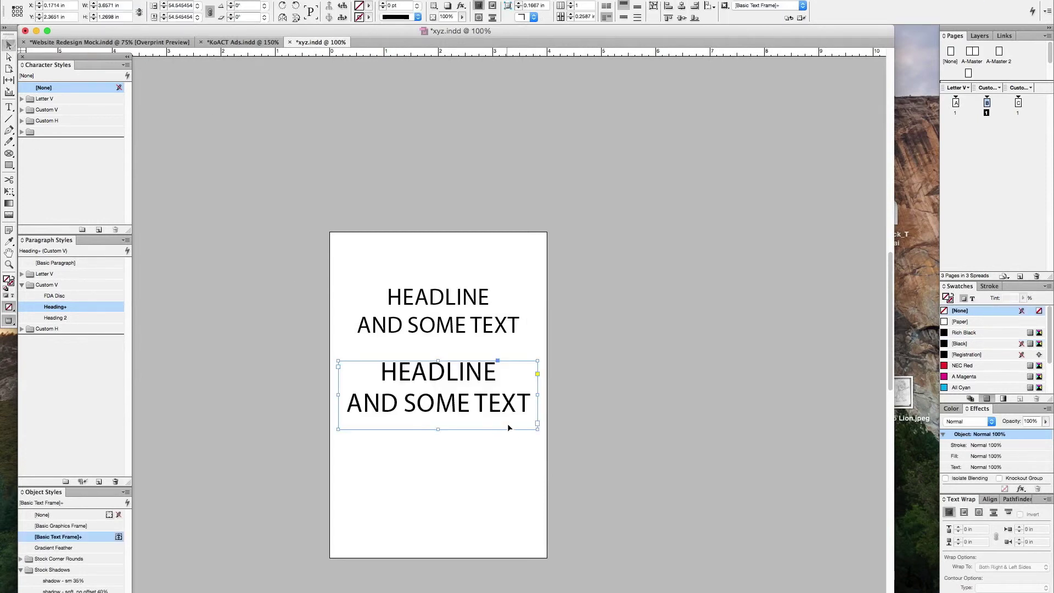
Redefine the page 2 lower frame's 54.545454% scaling as 100%.
{"action": "left_click", "coordinate": [1047, 11]}
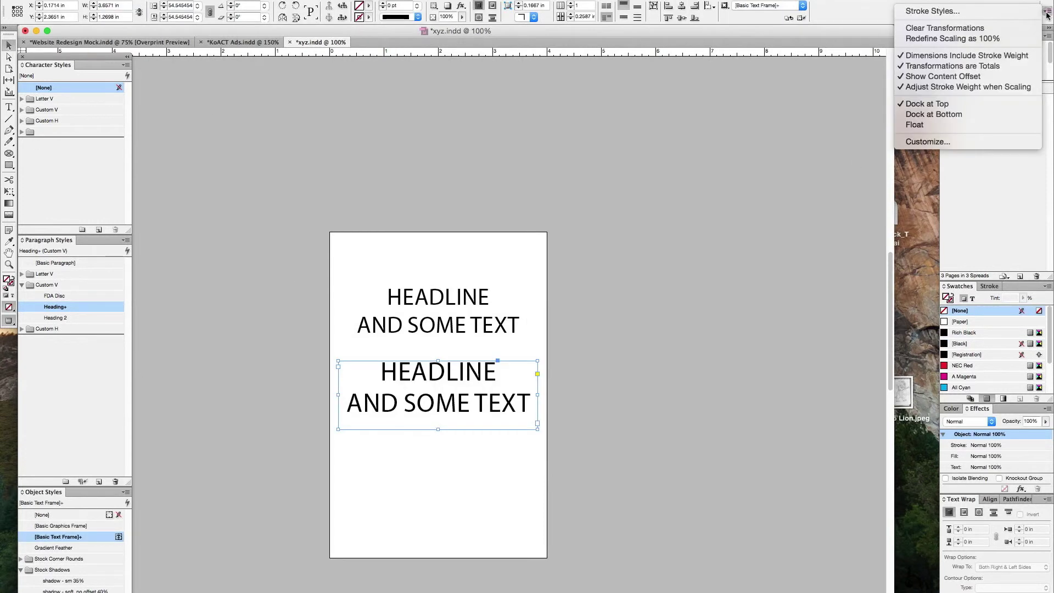
{"action": "left_click", "coordinate": [942, 39]}
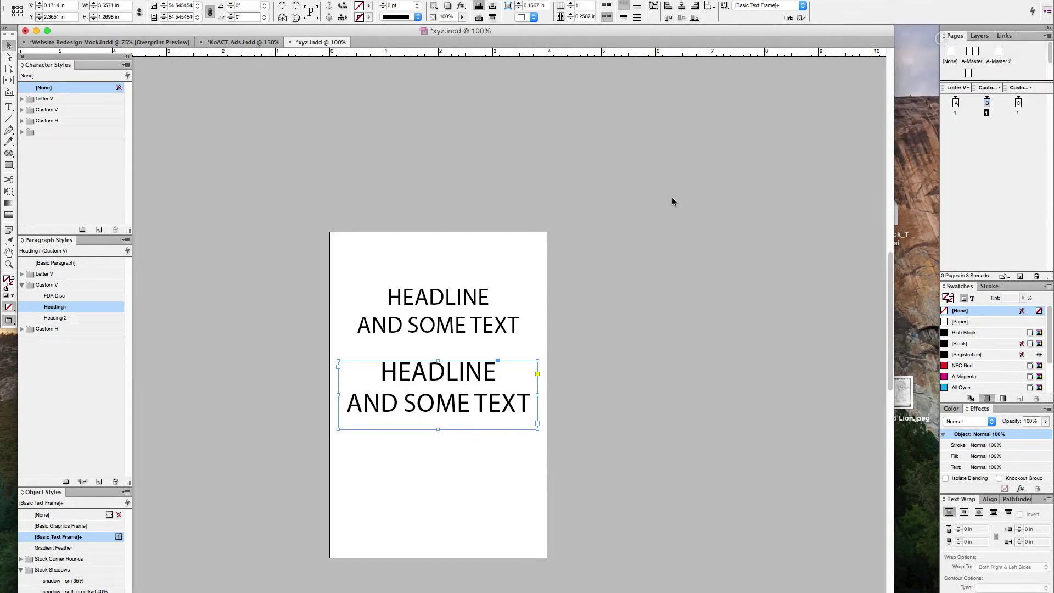
{"action": "double_click", "coordinate": [442, 377]}
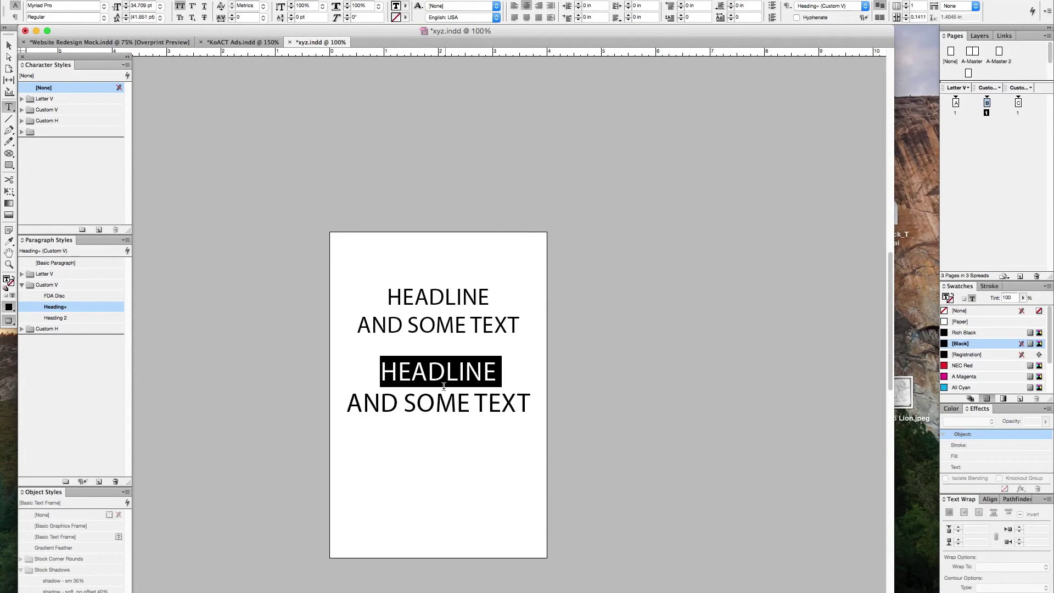
Select the font size field for page 2's HEADLINE, currently 34.709 pt with no scaled value.
{"action": "left_click", "coordinate": [145, 5]}
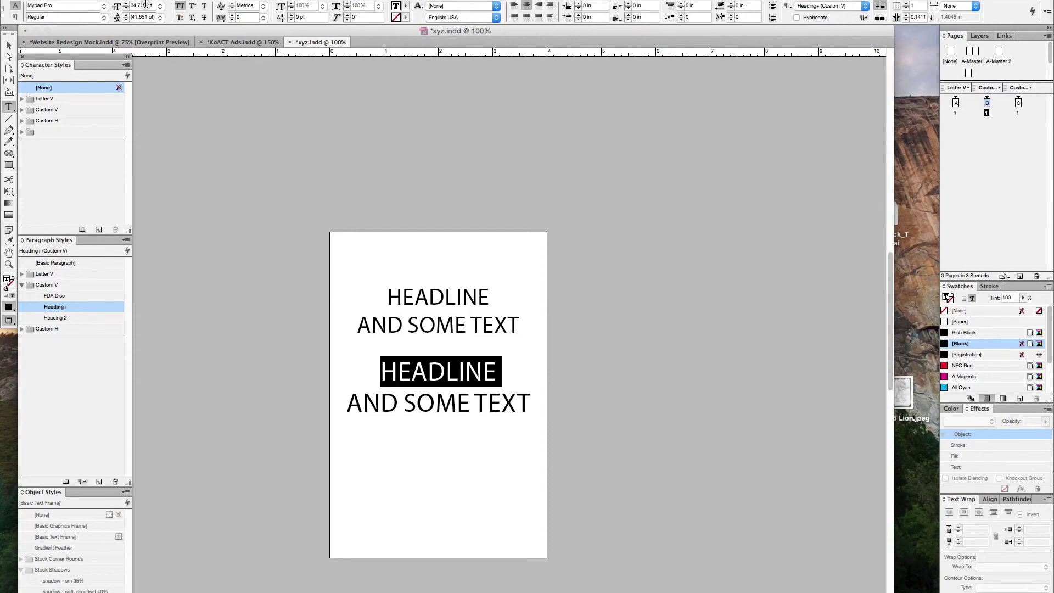